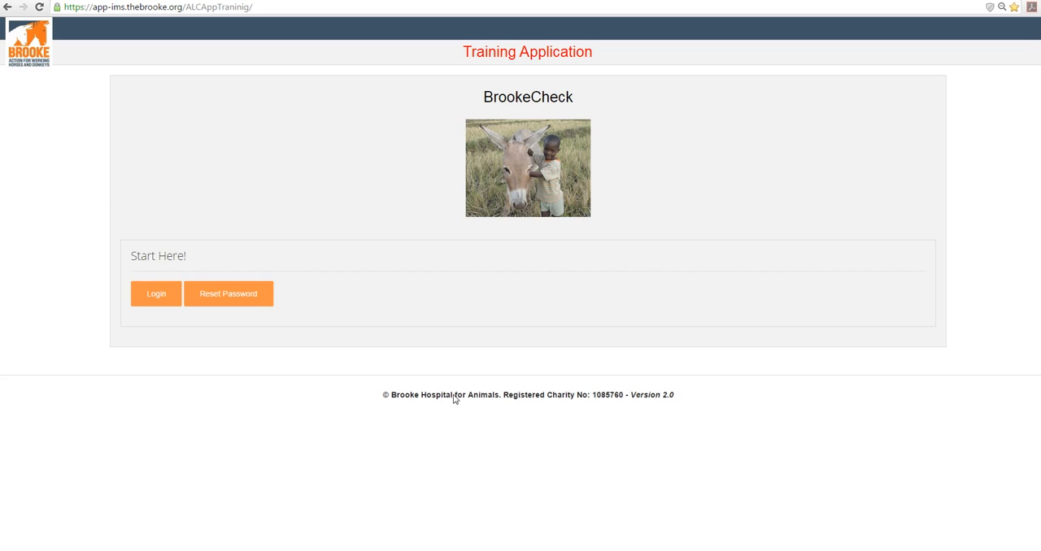
Log in to the training application with the username country.admin and the account password
{"action": "left_click", "coordinate": [156, 294]}
{"action": "left_click_drag", "start_coordinate": [223, 284], "coordinate": [134, 273]}
{"action": "type", "text": "country.admin"}
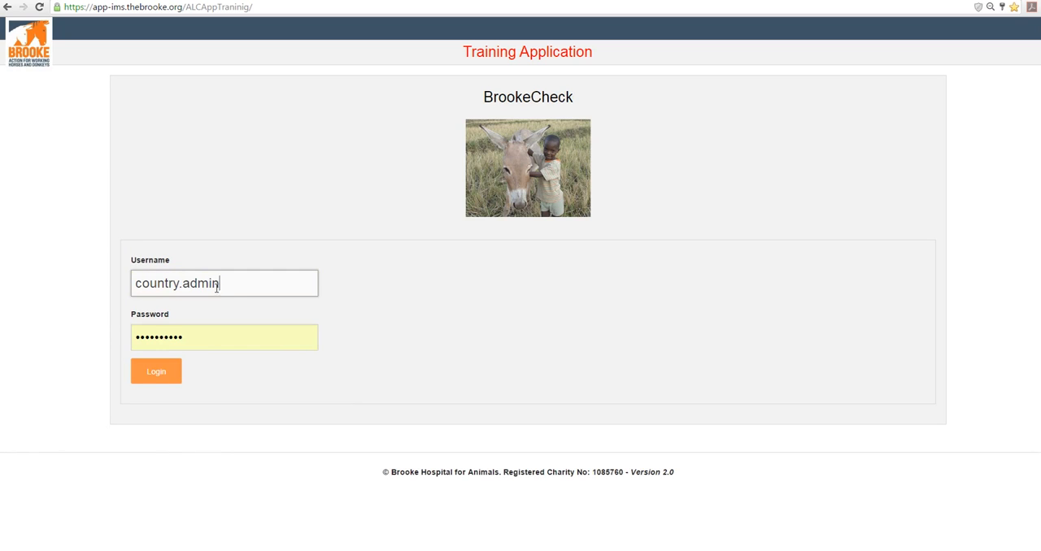
{"action": "double_click", "coordinate": [200, 341]}
{"action": "type", "text": "********"}
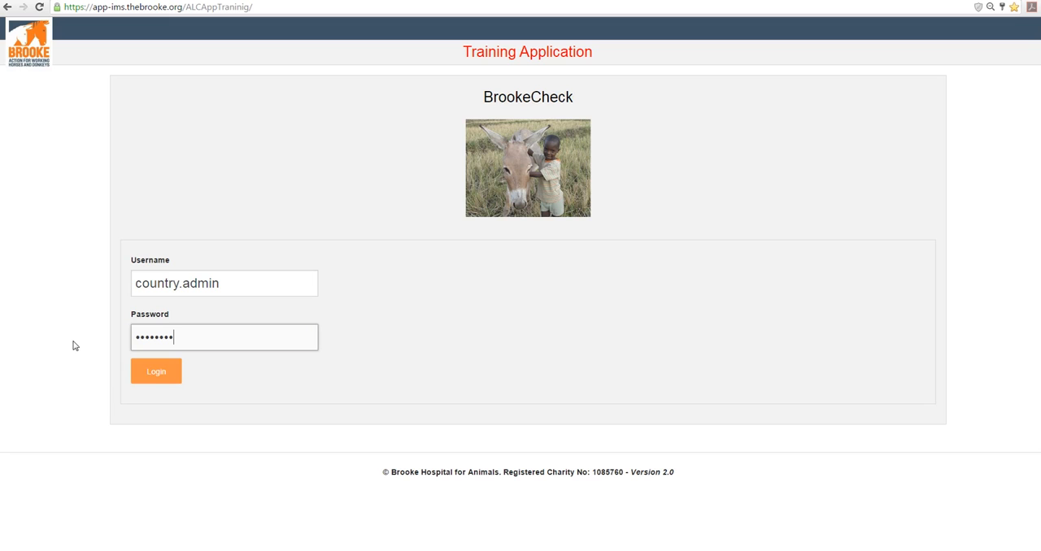
{"action": "left_click", "coordinate": [153, 376]}
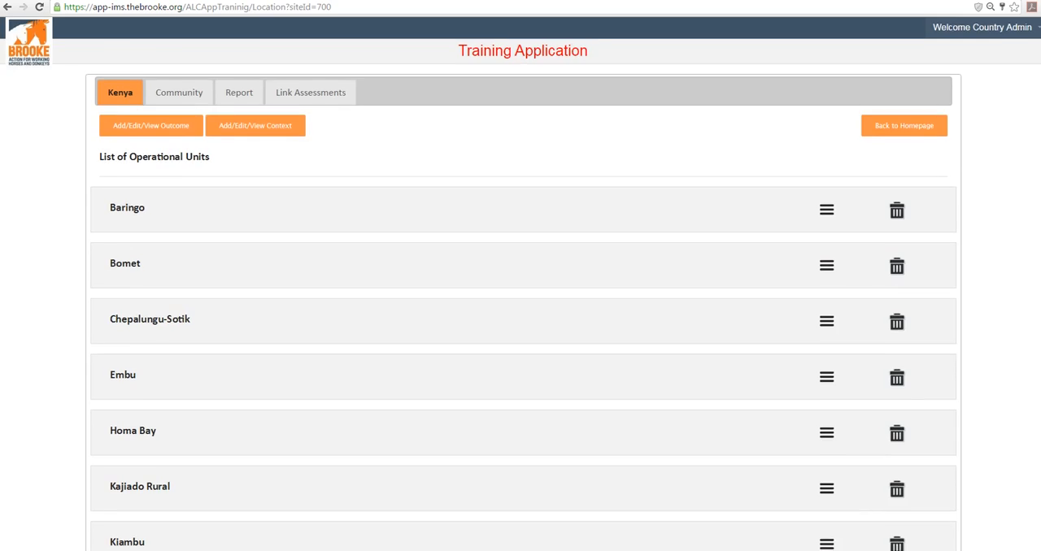
Add an operational unit named New Unit to Kenya's list and save it
{"action": "scroll", "coordinate": [879, 474], "scroll_direction": "down", "scroll_amount": 9}
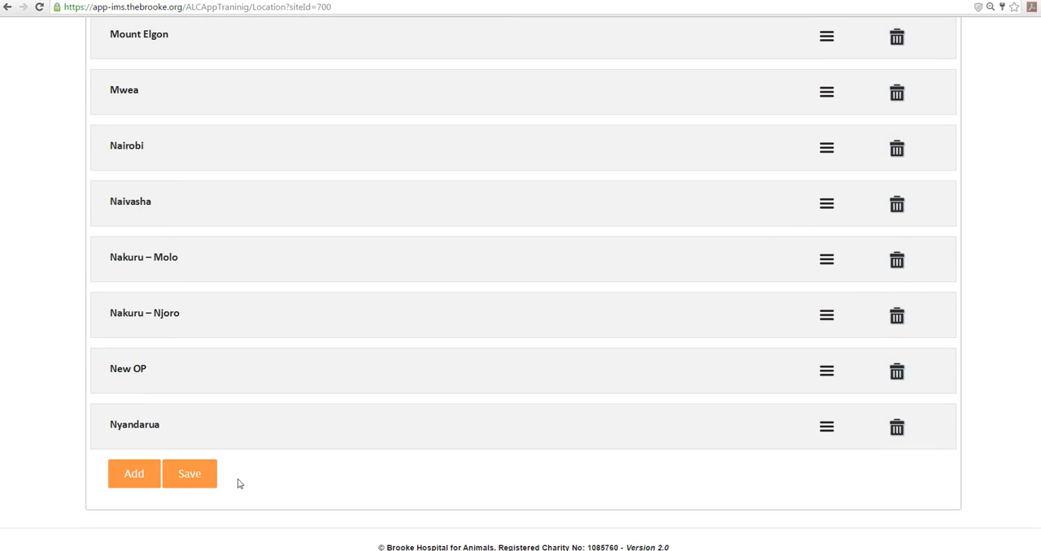
{"action": "left_click", "coordinate": [134, 480]}
{"action": "left_click", "coordinate": [144, 480]}
{"action": "type", "text": "New"}
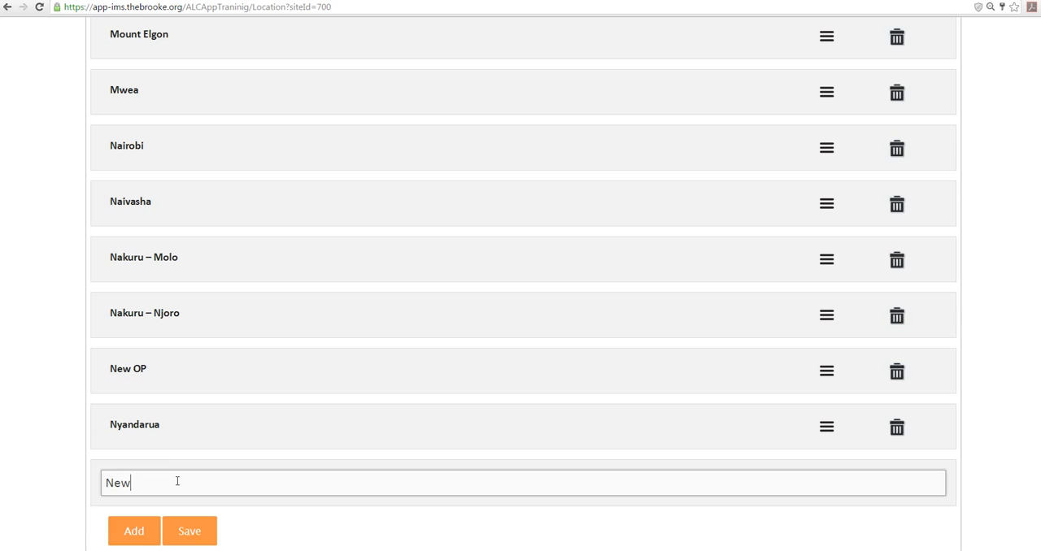
{"action": "type", "text": " Unit"}
{"action": "left_click", "coordinate": [202, 537]}
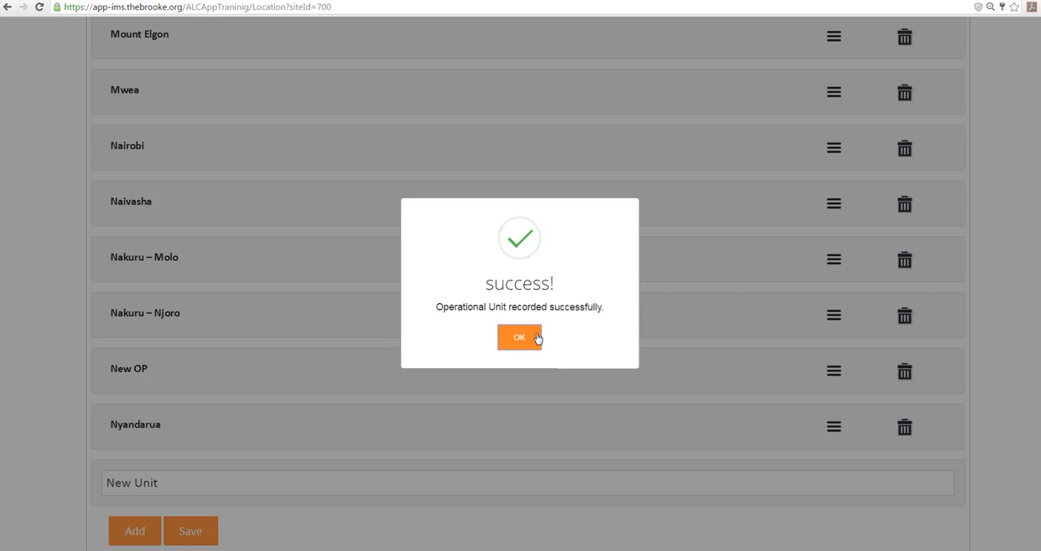
{"action": "left_click", "coordinate": [536, 339]}
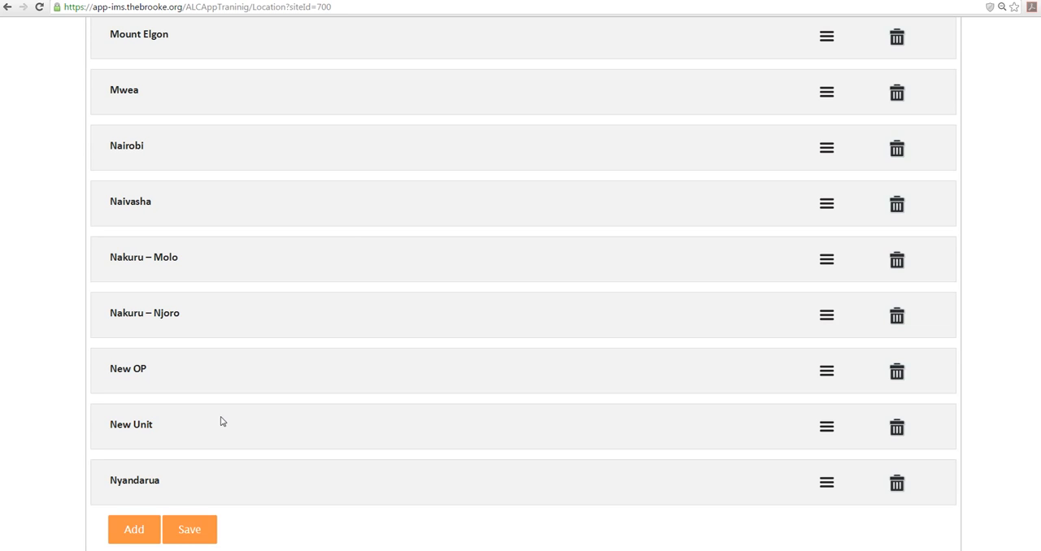
Add a community named New Community 2 to the New OP operational unit and save it
{"action": "scroll", "coordinate": [1008, 374], "scroll_direction": "up", "scroll_amount": 9}
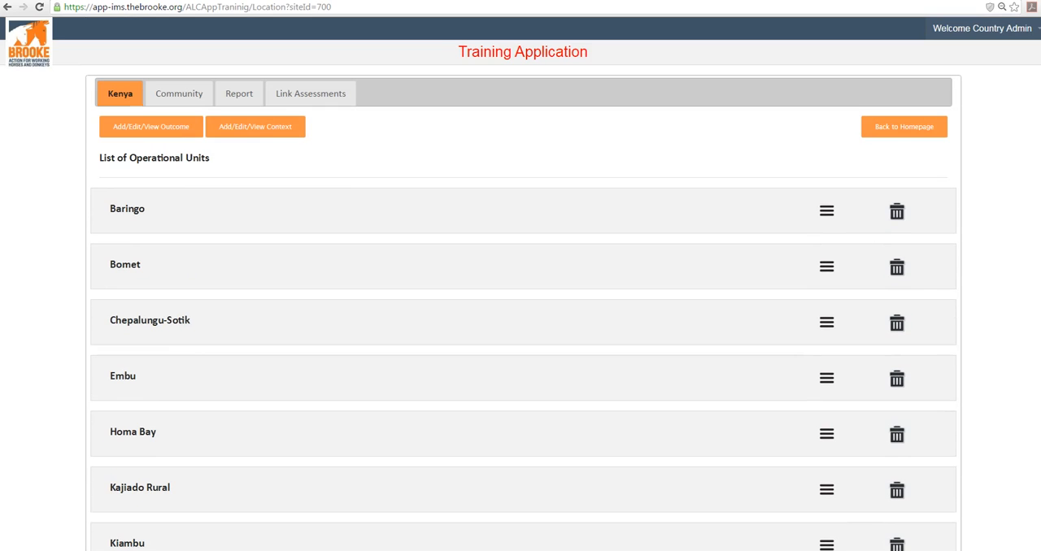
{"action": "left_click", "coordinate": [178, 102]}
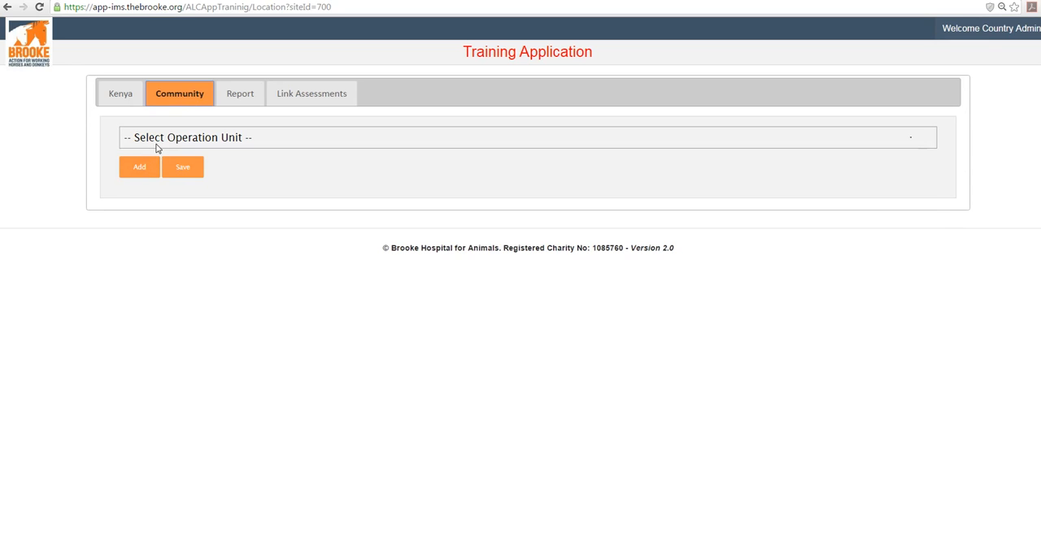
{"action": "left_click", "coordinate": [157, 145]}
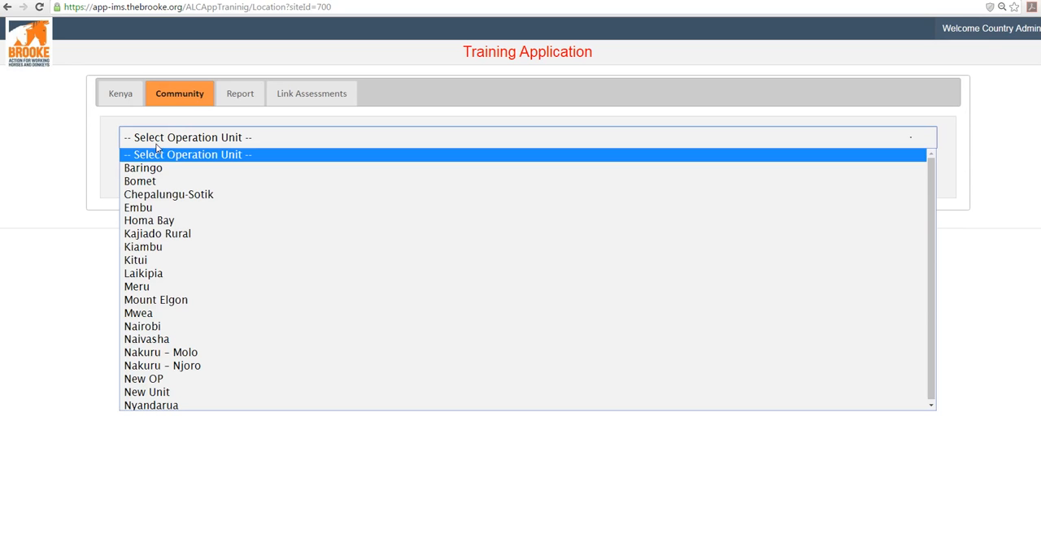
{"action": "left_click", "coordinate": [185, 383]}
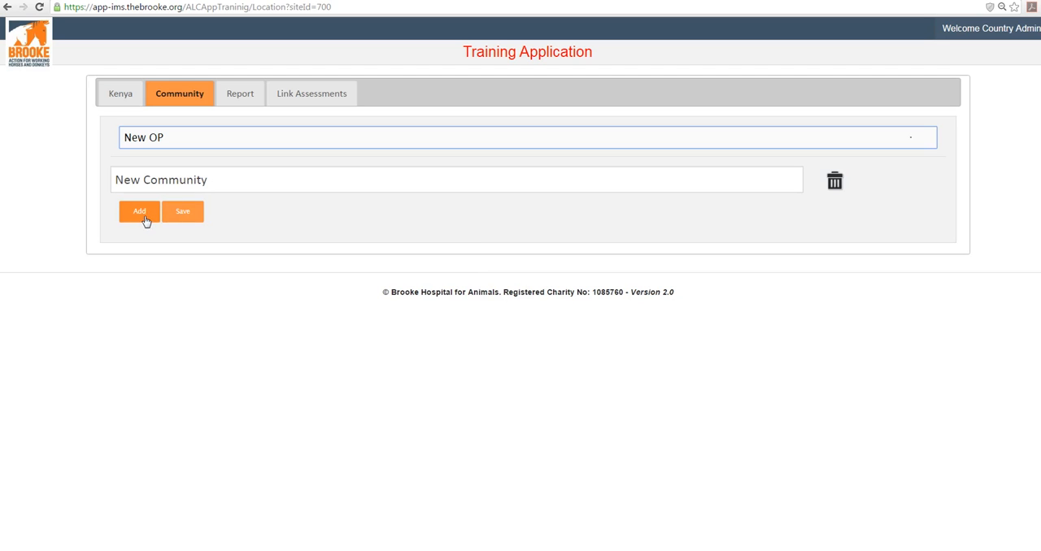
{"action": "left_click", "coordinate": [139, 211]}
{"action": "left_click", "coordinate": [163, 218]}
{"action": "type", "text": "NEw"}
{"action": "key", "text": "BackSpace"}
{"action": "key", "text": "BackSpace"}
{"action": "key", "text": "BackSpace"}
{"action": "type", "text": "ew Community 2"}
{"action": "left_click", "coordinate": [177, 255]}
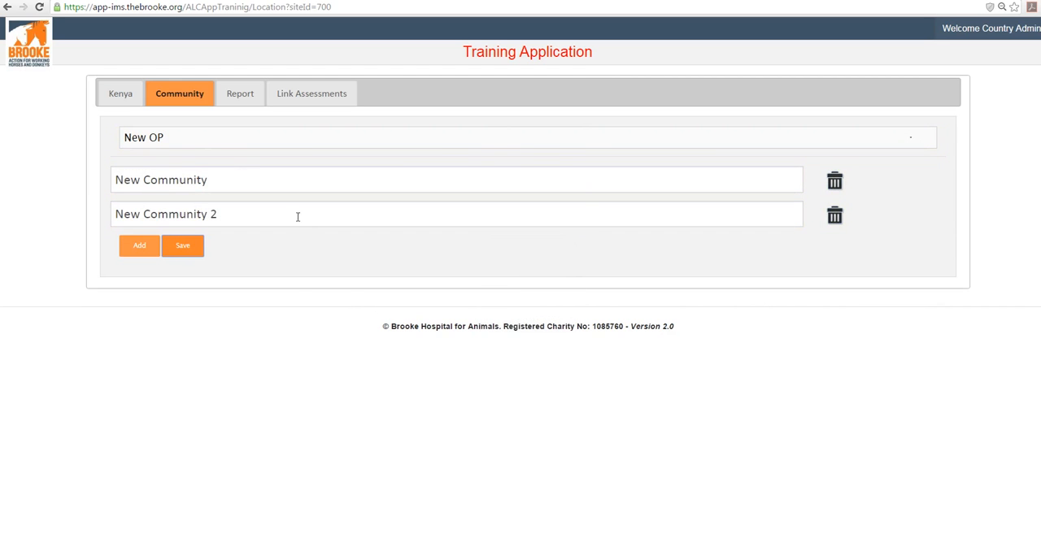
Check the communities listed under New OP in Kenya's operational units, and collapse the entry again
{"action": "left_click", "coordinate": [138, 105]}
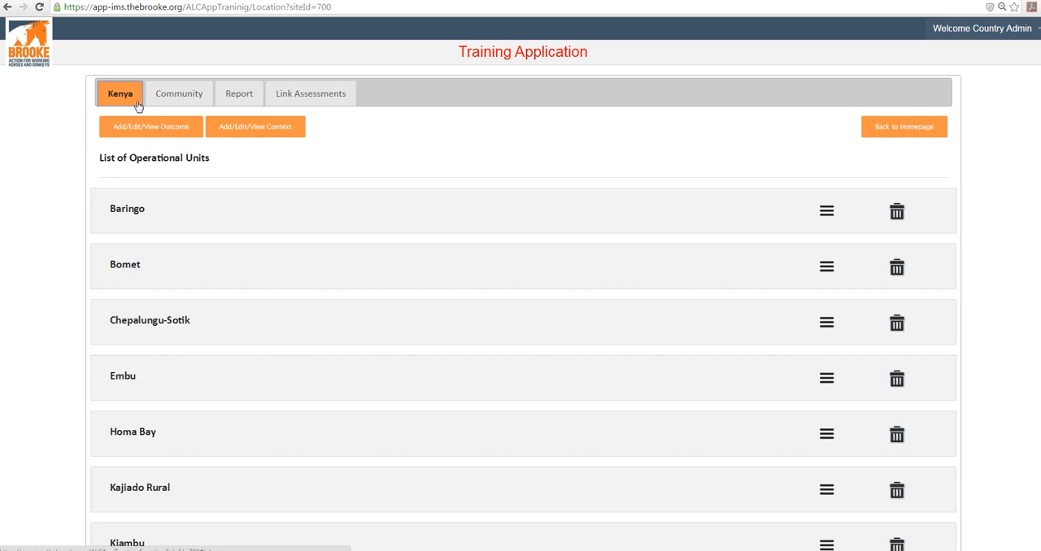
{"action": "scroll", "coordinate": [383, 337], "scroll_direction": "down", "scroll_amount": 2}
{"action": "scroll", "coordinate": [386, 339], "scroll_direction": "down", "scroll_amount": 7}
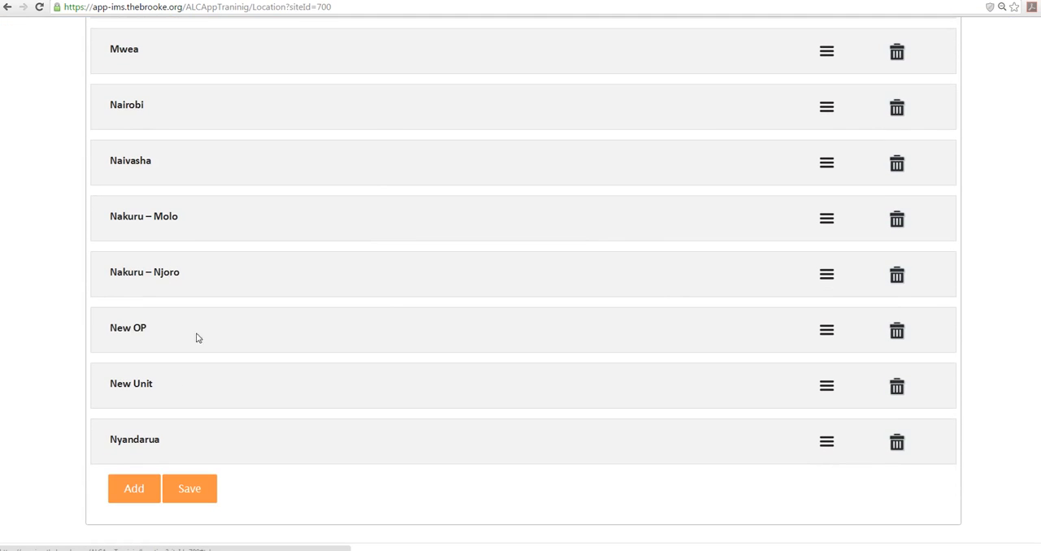
{"action": "left_click", "coordinate": [826, 331]}
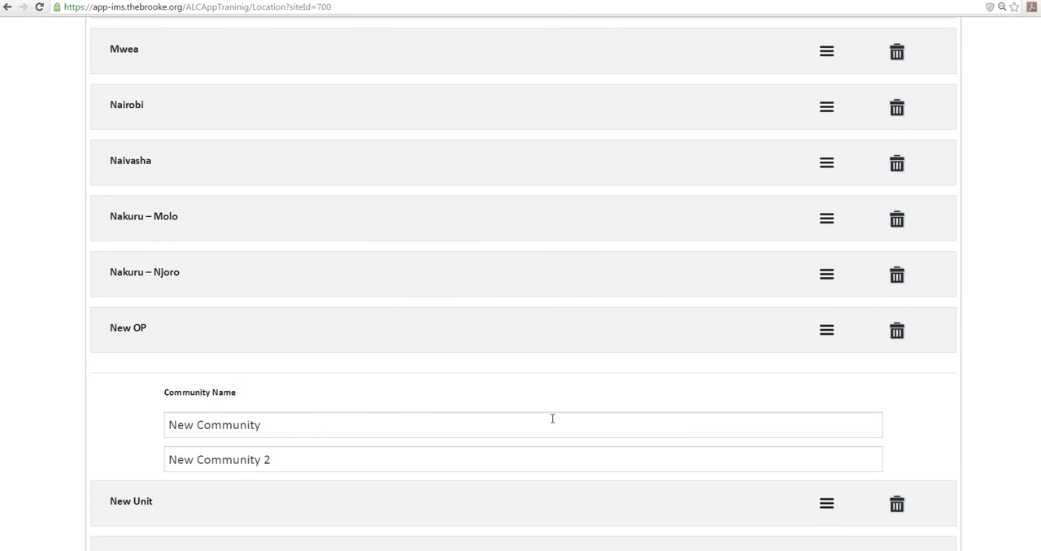
{"action": "left_click", "coordinate": [828, 333]}
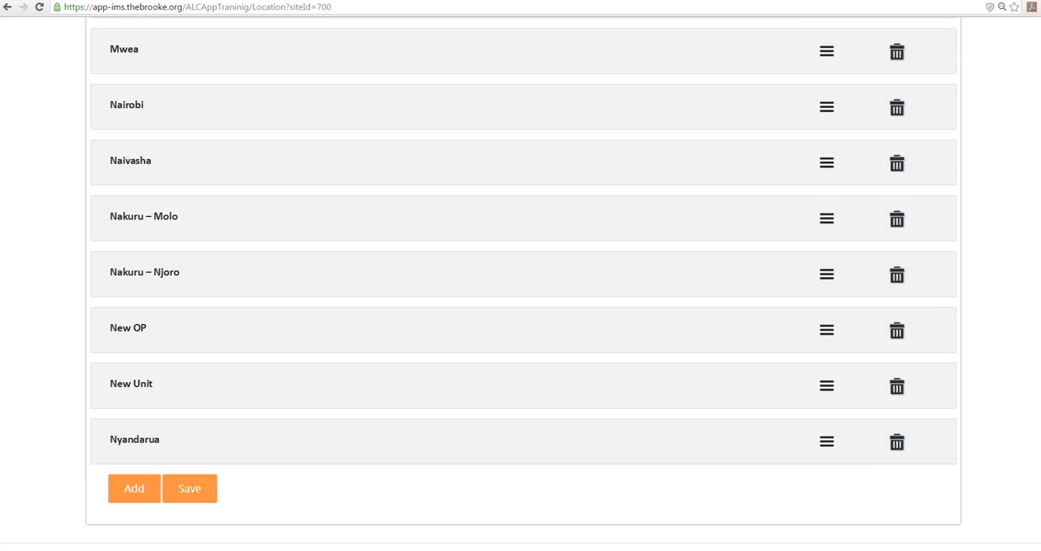
Open the Urban Areas context of Outcome 1: Youth in Urban Areas for editing
{"action": "scroll", "coordinate": [435, 198], "scroll_direction": "up", "scroll_amount": 15}
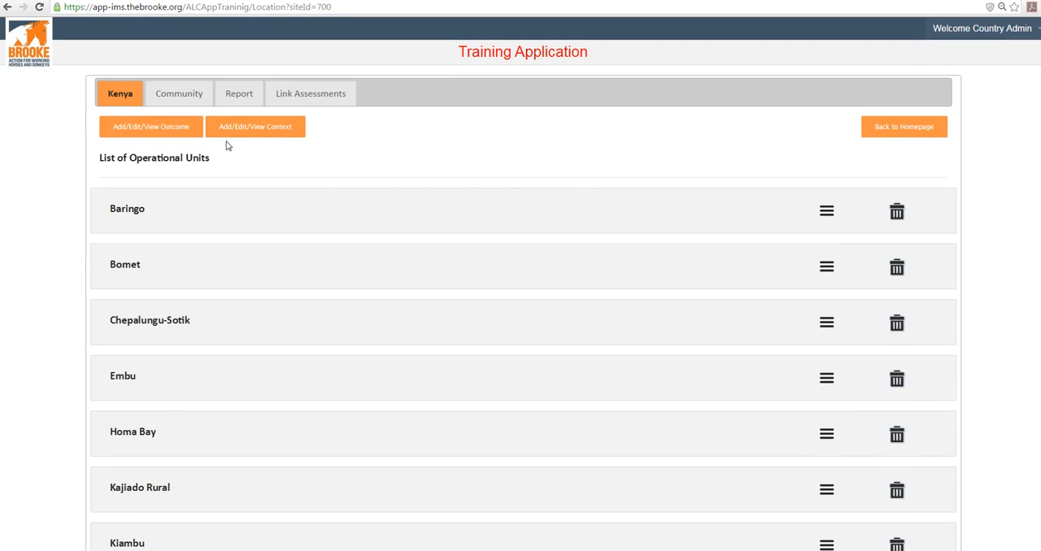
{"action": "left_click", "coordinate": [271, 130]}
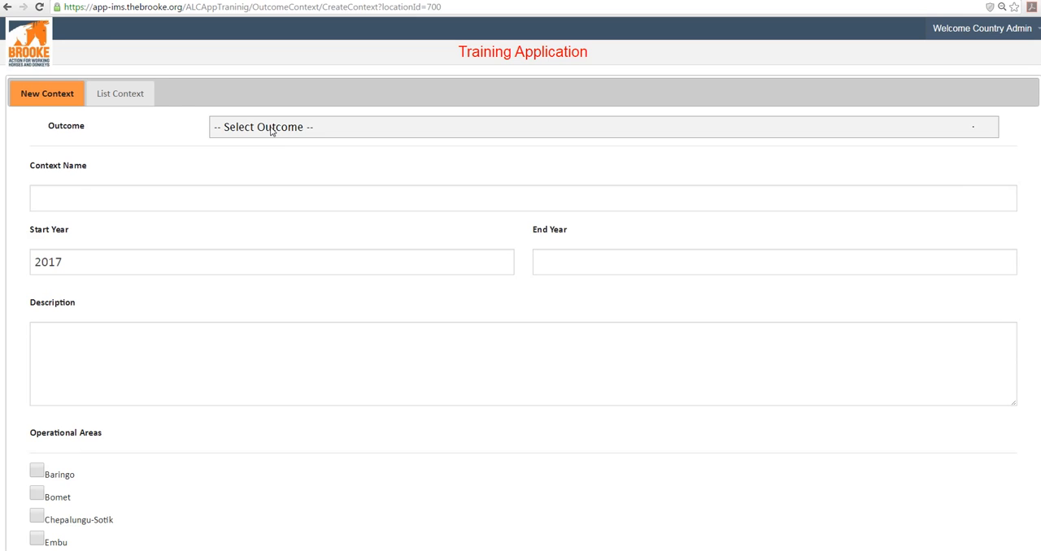
{"action": "left_click", "coordinate": [122, 94]}
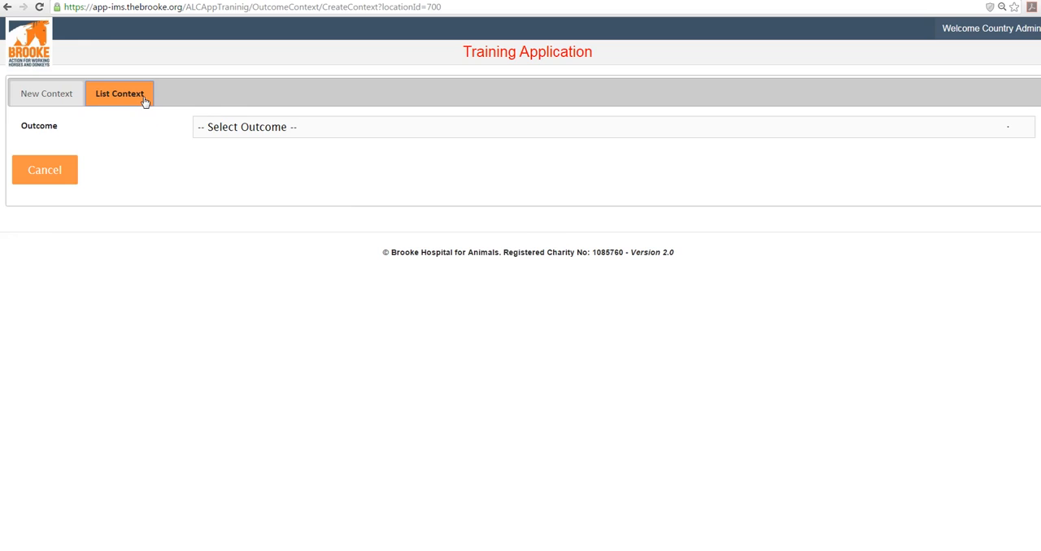
{"action": "left_click", "coordinate": [214, 133]}
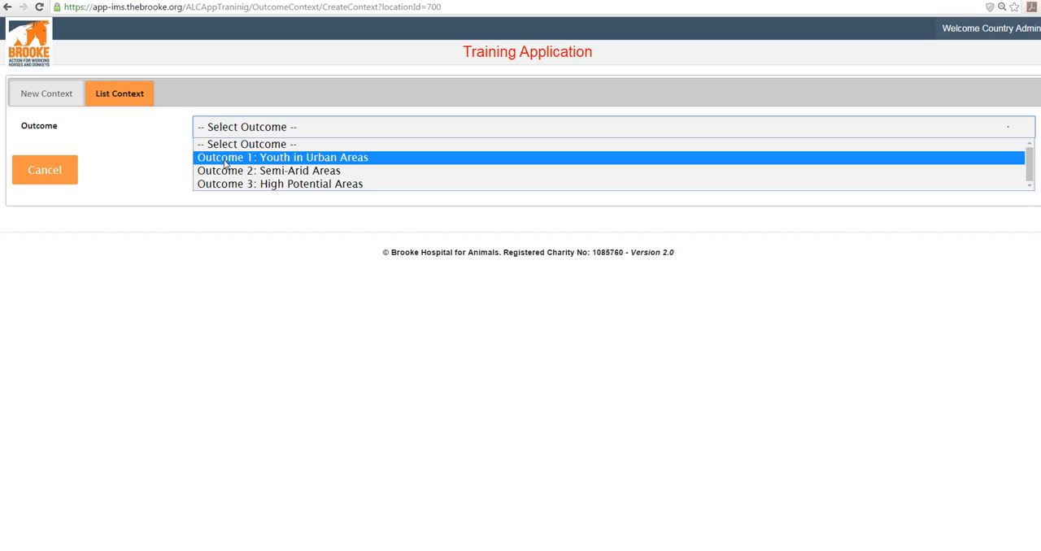
{"action": "left_click", "coordinate": [226, 159]}
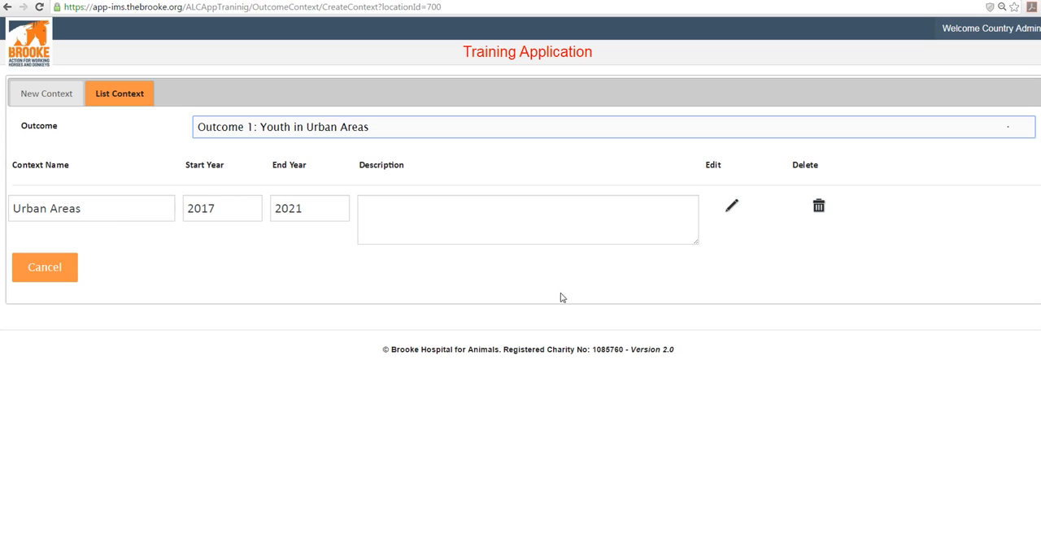
{"action": "left_click", "coordinate": [732, 208]}
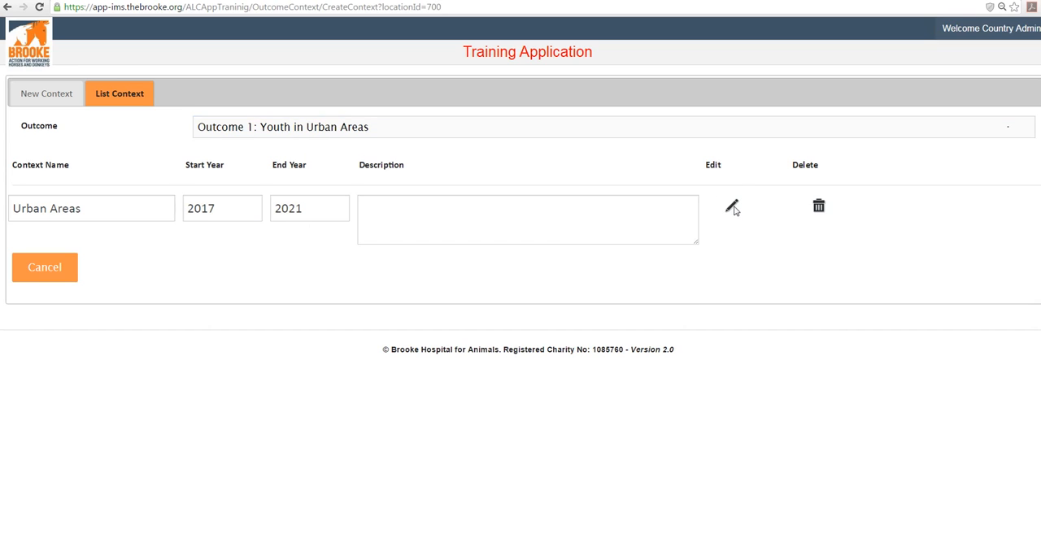
Toggle New OP off and back on among the context's operational areas, and save the context
{"action": "scroll", "coordinate": [471, 381], "scroll_direction": "down", "scroll_amount": 1}
{"action": "scroll", "coordinate": [471, 381], "scroll_direction": "down", "scroll_amount": 3}
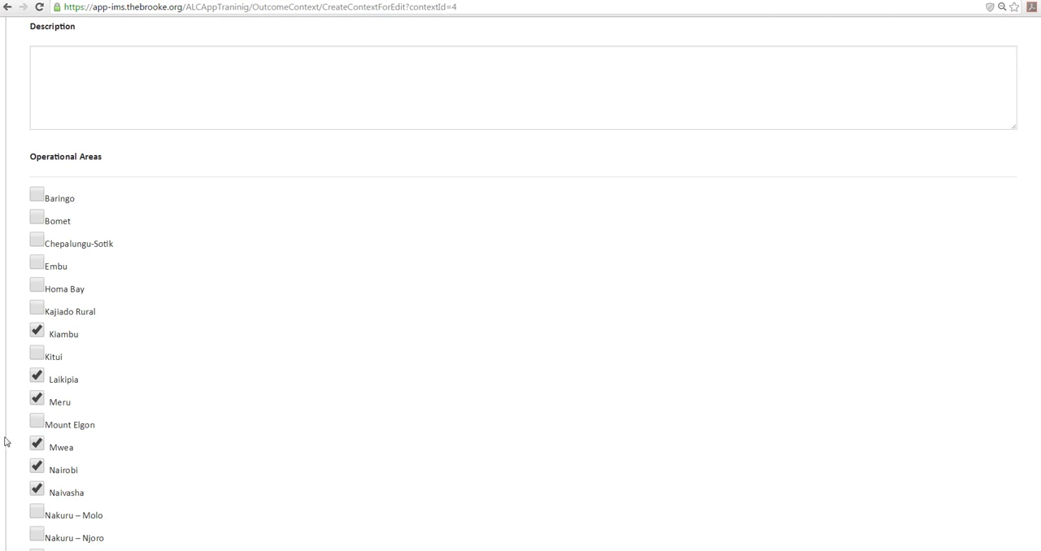
{"action": "scroll", "coordinate": [221, 290], "scroll_direction": "down", "scroll_amount": 1}
{"action": "scroll", "coordinate": [221, 291], "scroll_direction": "down", "scroll_amount": 1}
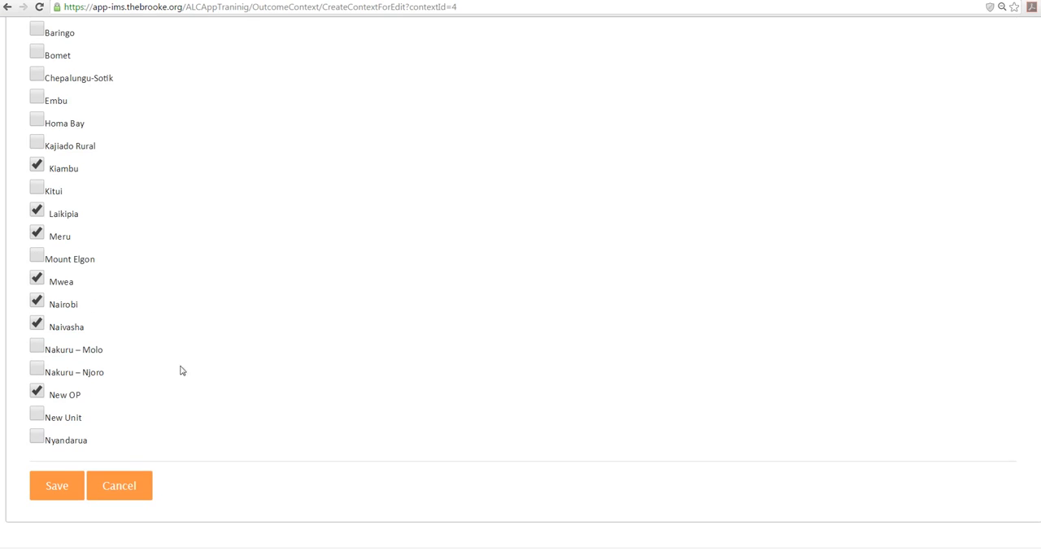
{"action": "left_click", "coordinate": [38, 393]}
{"action": "left_click", "coordinate": [39, 394]}
{"action": "left_click", "coordinate": [56, 488]}
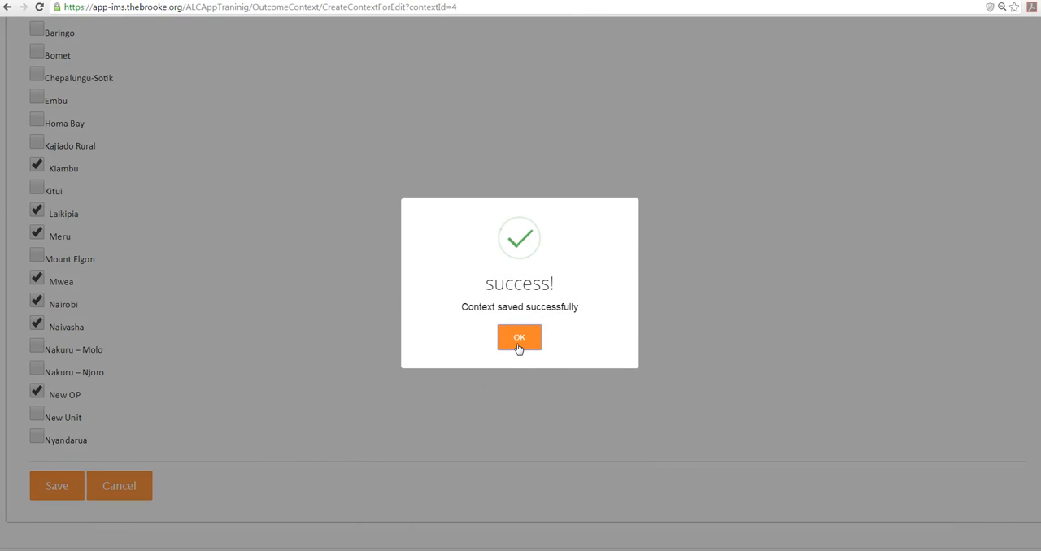
{"action": "left_click", "coordinate": [518, 345]}
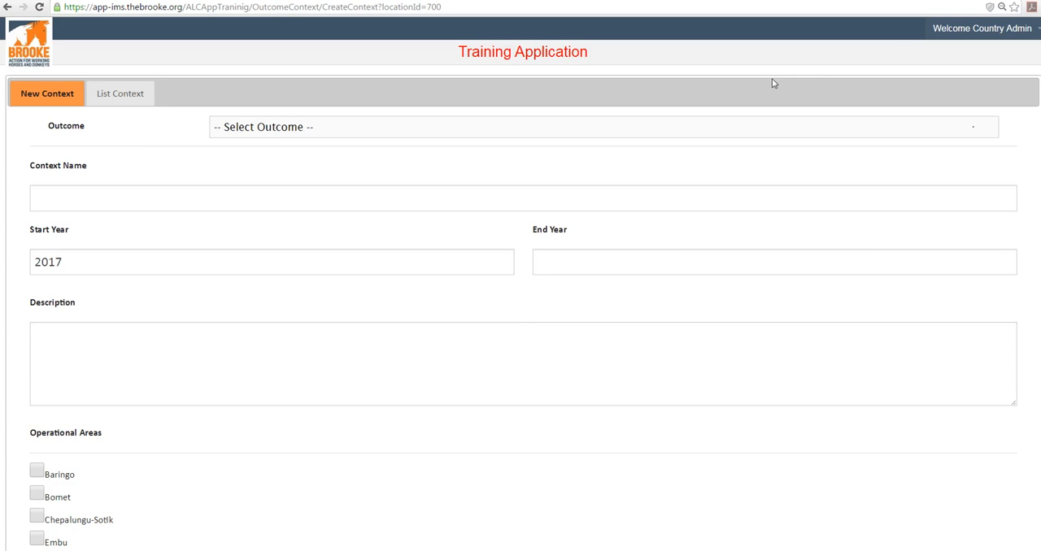
Return to the list of operational units and open the Urban Areas context of New OP
{"action": "left_click", "coordinate": [933, 31]}
{"action": "left_click", "coordinate": [943, 51]}
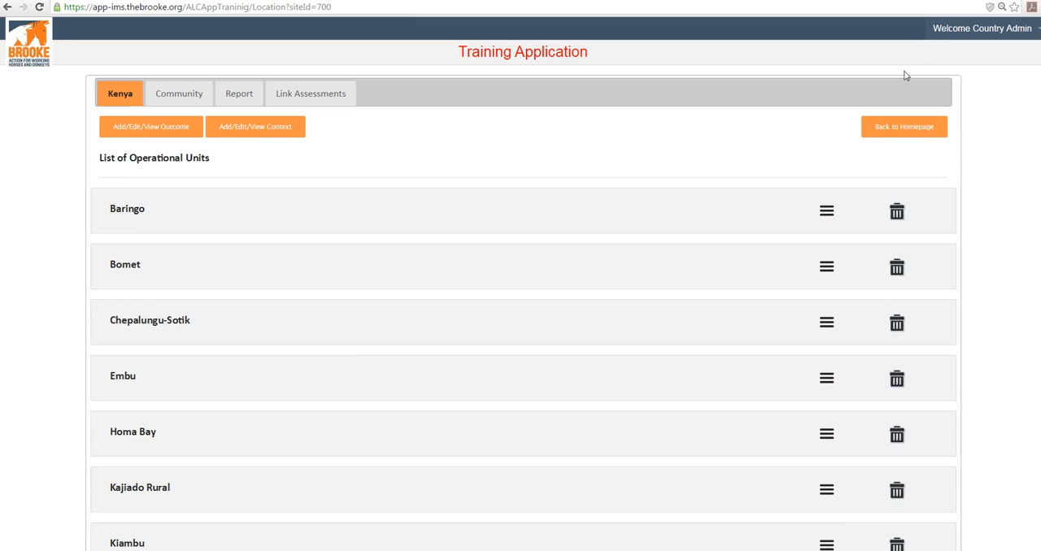
{"action": "scroll", "coordinate": [626, 318], "scroll_direction": "down", "scroll_amount": 2}
{"action": "scroll", "coordinate": [624, 321], "scroll_direction": "down", "scroll_amount": 4}
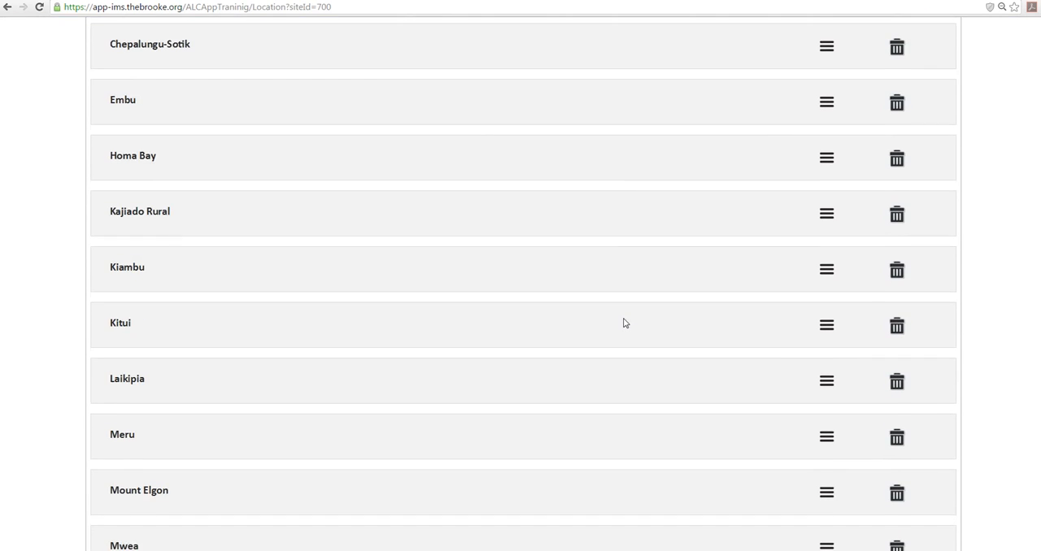
{"action": "scroll", "coordinate": [624, 324], "scroll_direction": "down", "scroll_amount": 3}
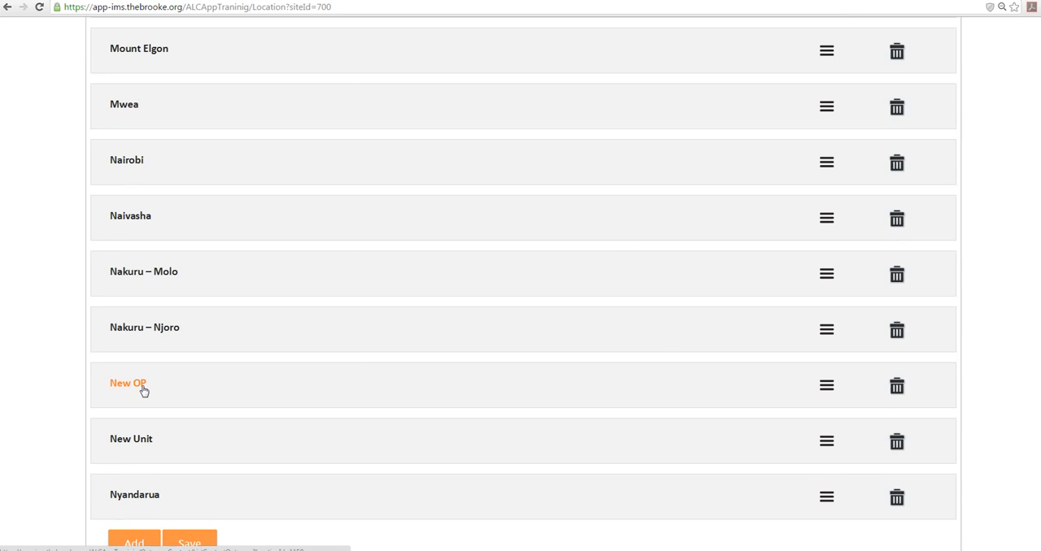
{"action": "left_click", "coordinate": [140, 391]}
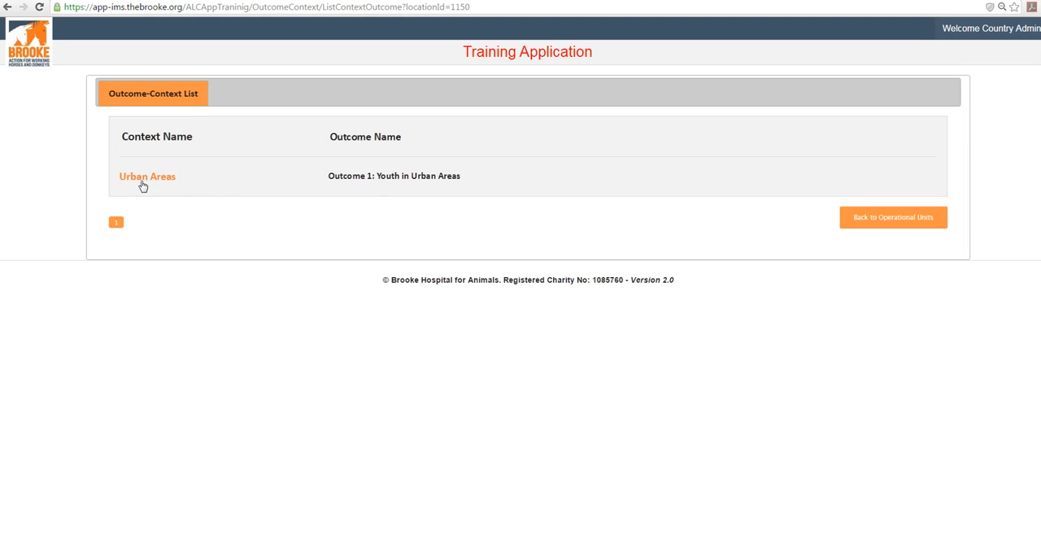
{"action": "left_click", "coordinate": [148, 184]}
Open the OBM - Urban Areas assessment form in the Owners and Communities category and check its community choices
{"action": "left_click", "coordinate": [192, 162]}
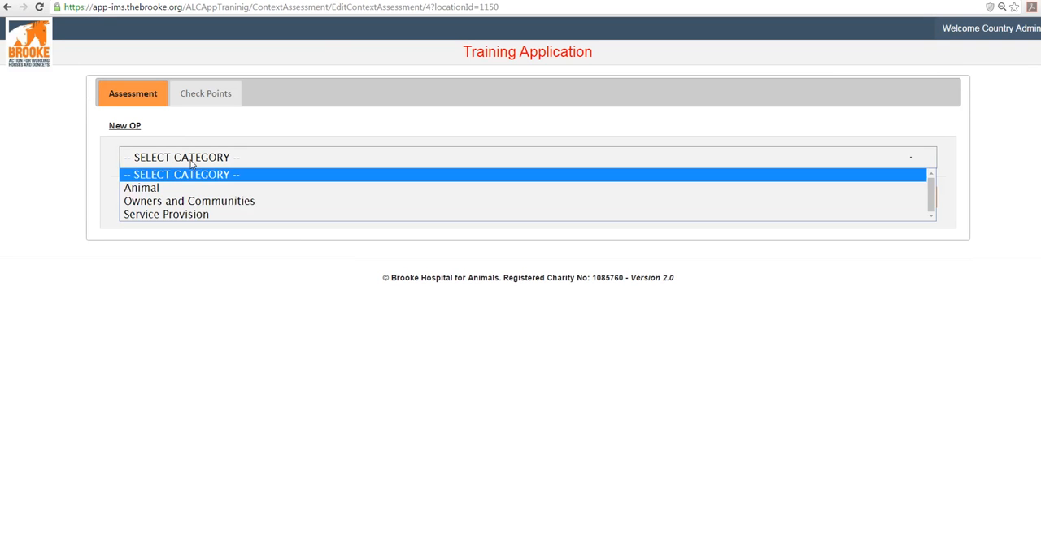
{"action": "left_click", "coordinate": [205, 202]}
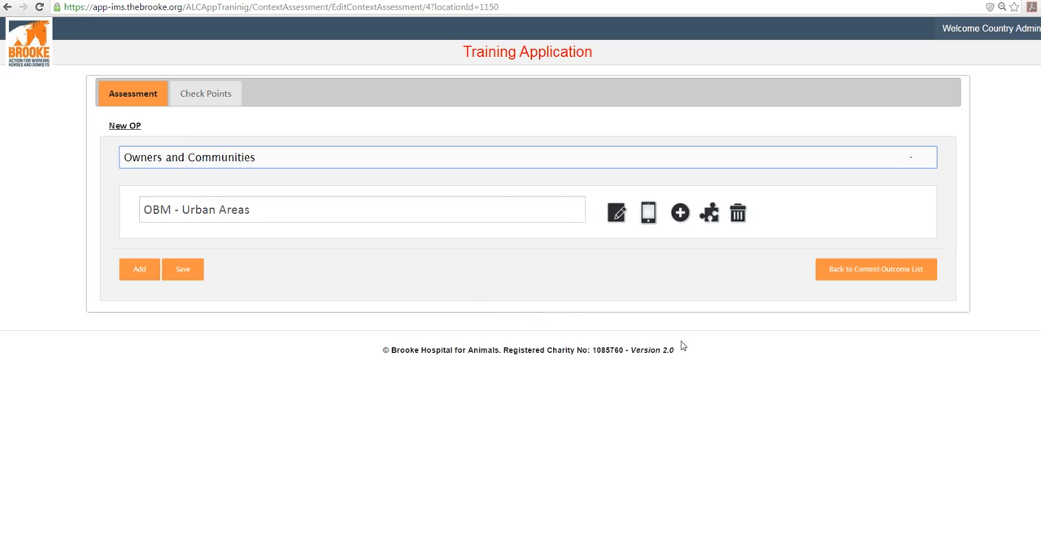
{"action": "left_click", "coordinate": [617, 216]}
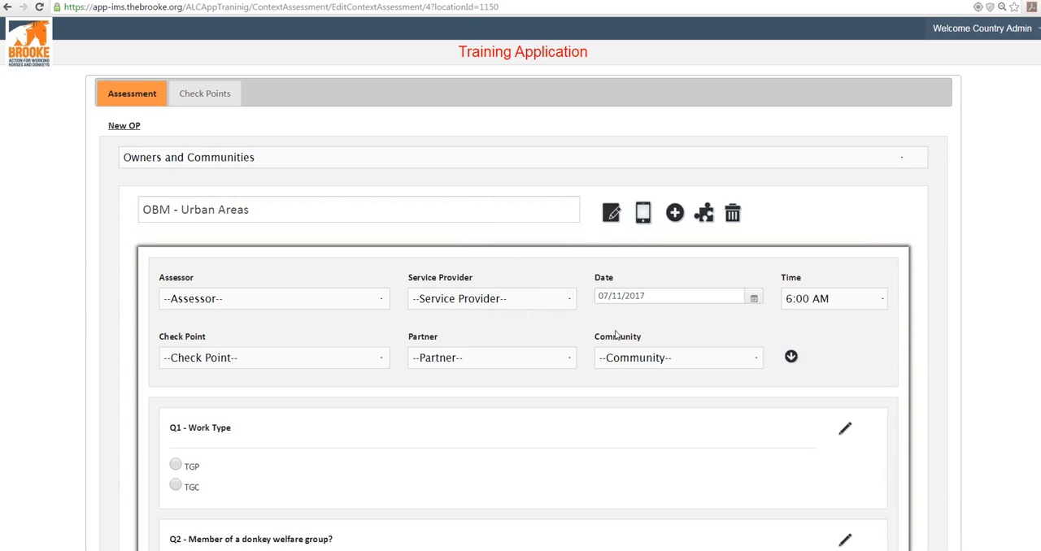
{"action": "left_click", "coordinate": [738, 366]}
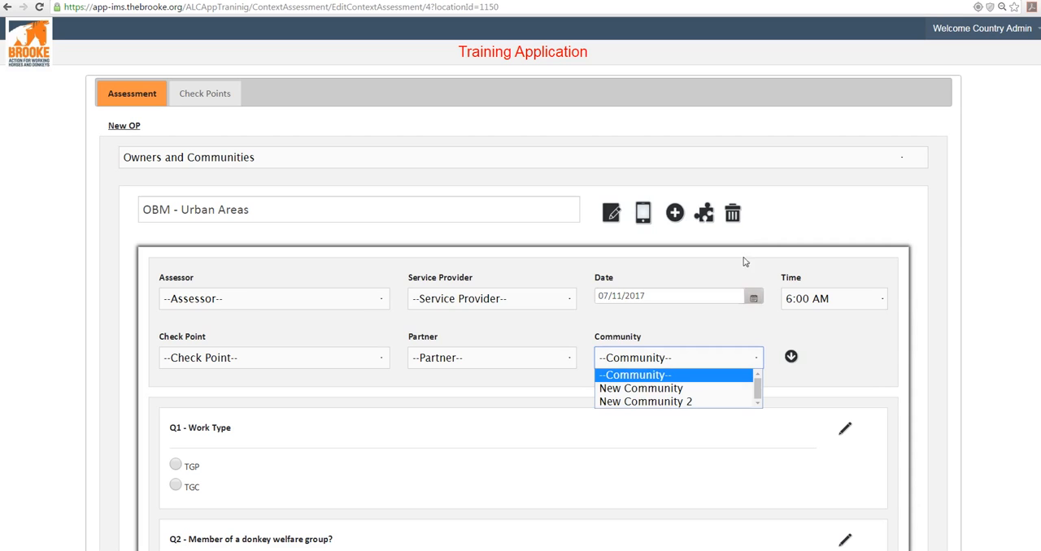
{"action": "left_click", "coordinate": [786, 203]}
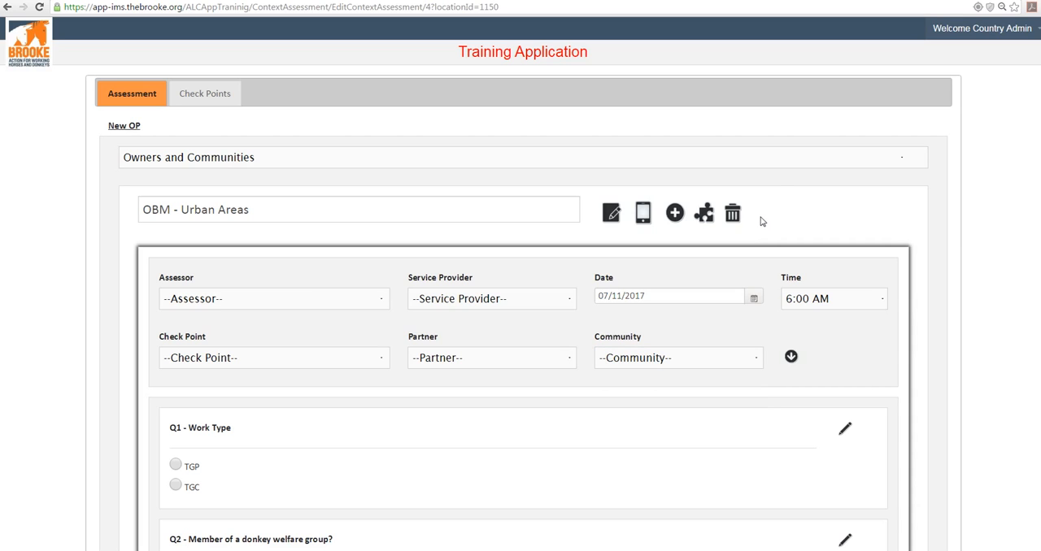
Return to the Kenya list of operational units and delete the New OP unit
{"action": "left_click", "coordinate": [1031, 46]}
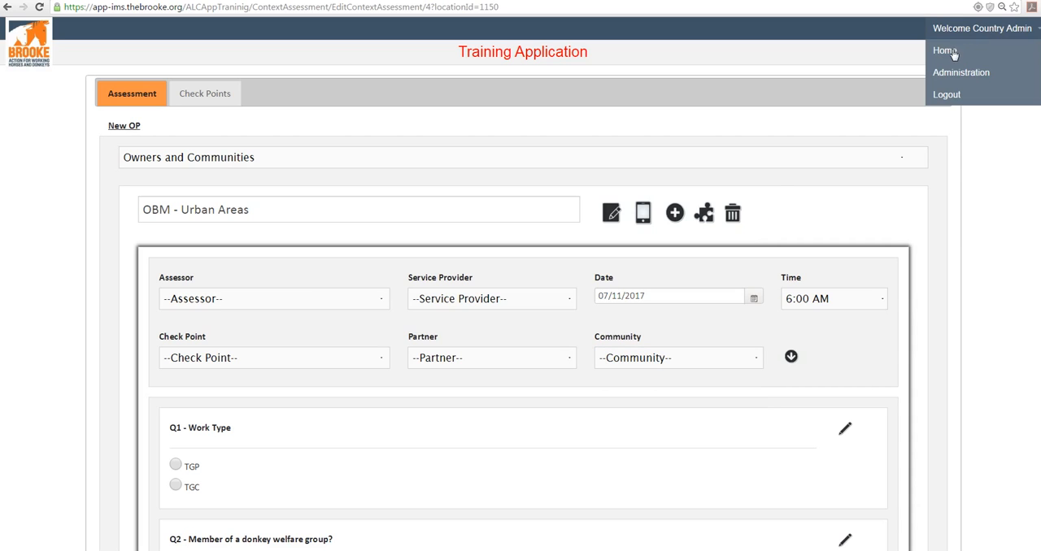
{"action": "left_click", "coordinate": [947, 52]}
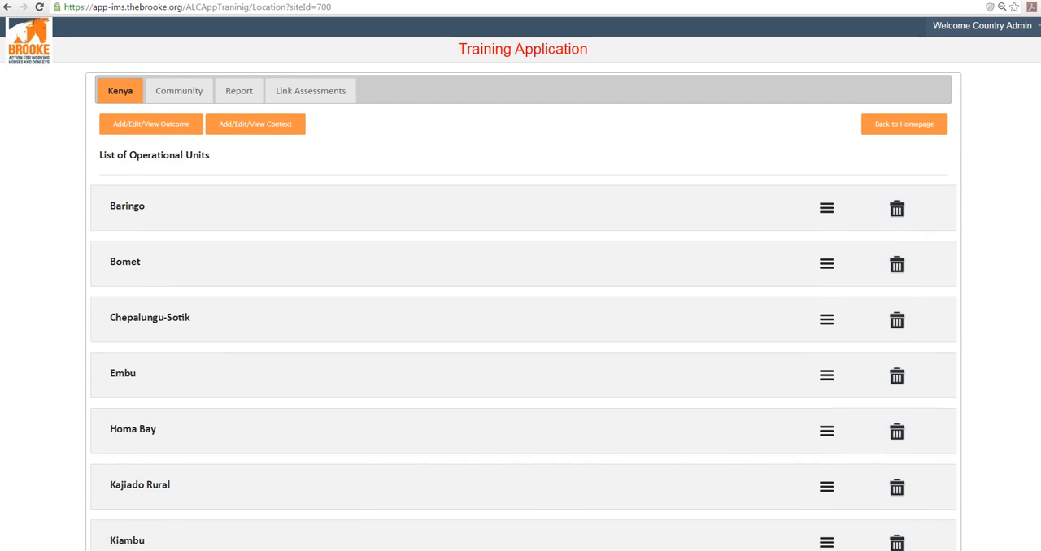
{"action": "scroll", "coordinate": [520, 284], "scroll_direction": "down", "scroll_amount": 2}
{"action": "scroll", "coordinate": [521, 284], "scroll_direction": "down", "scroll_amount": 5}
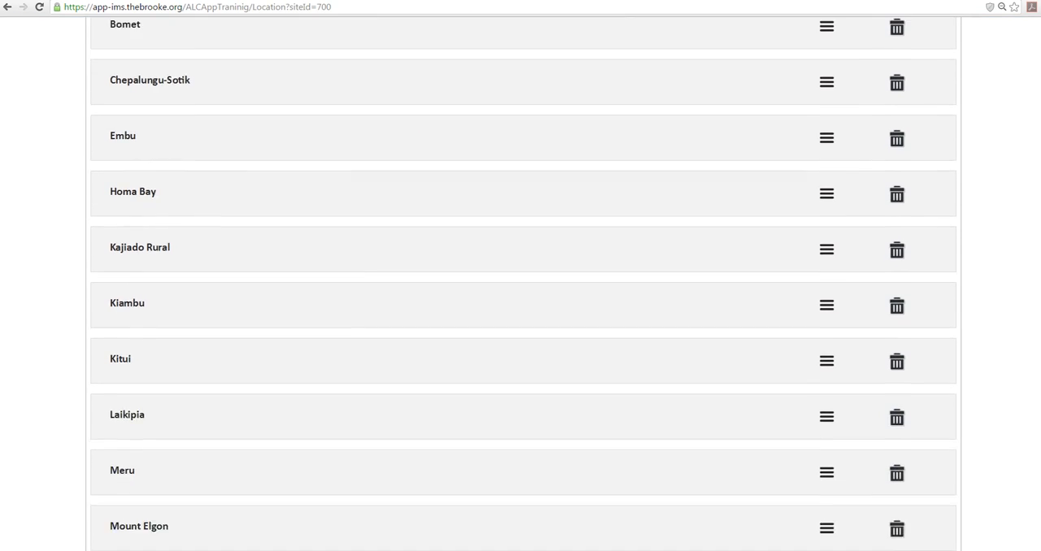
{"action": "scroll", "coordinate": [521, 283], "scroll_direction": "down", "scroll_amount": 2}
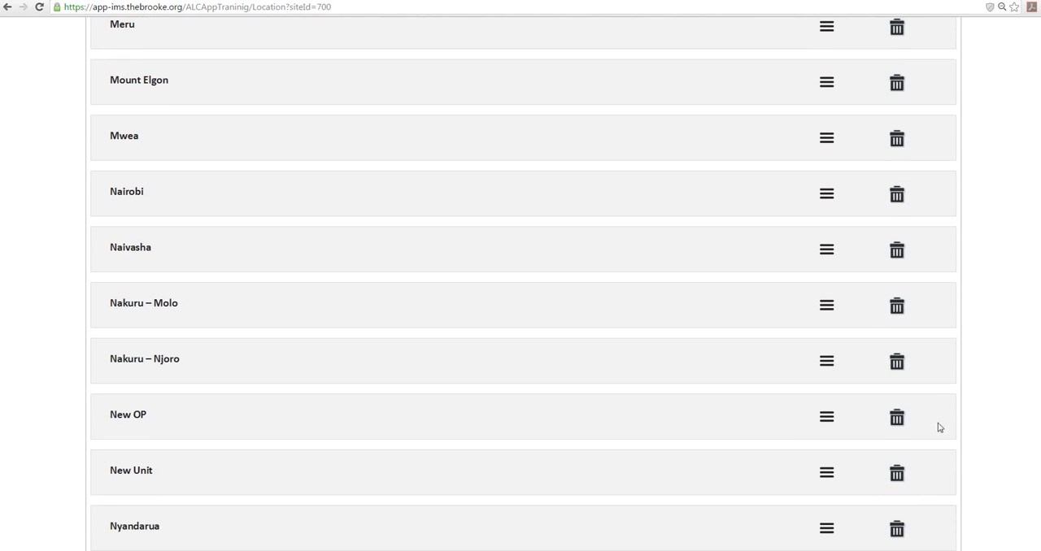
{"action": "left_click", "coordinate": [899, 420]}
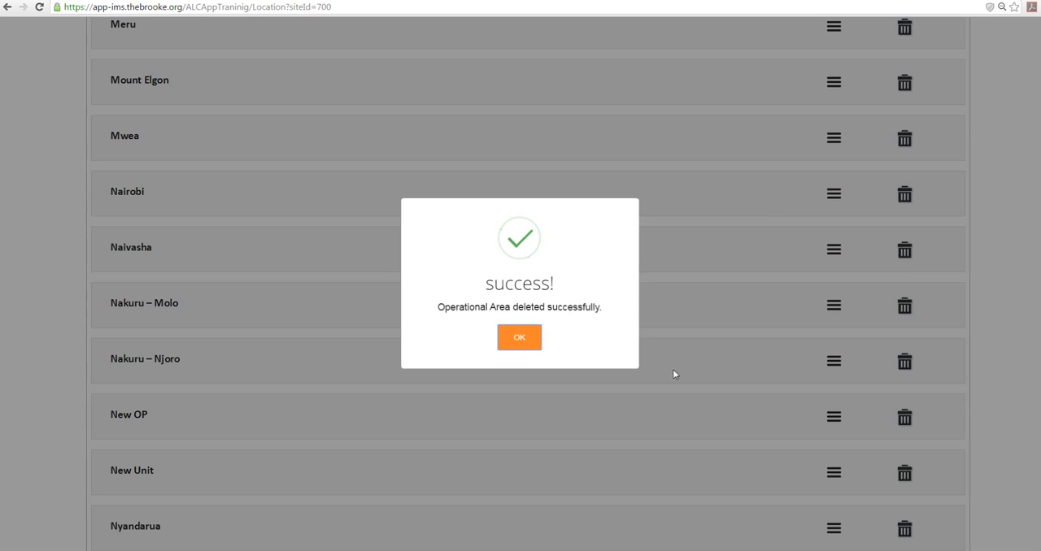
{"action": "left_click", "coordinate": [515, 341]}
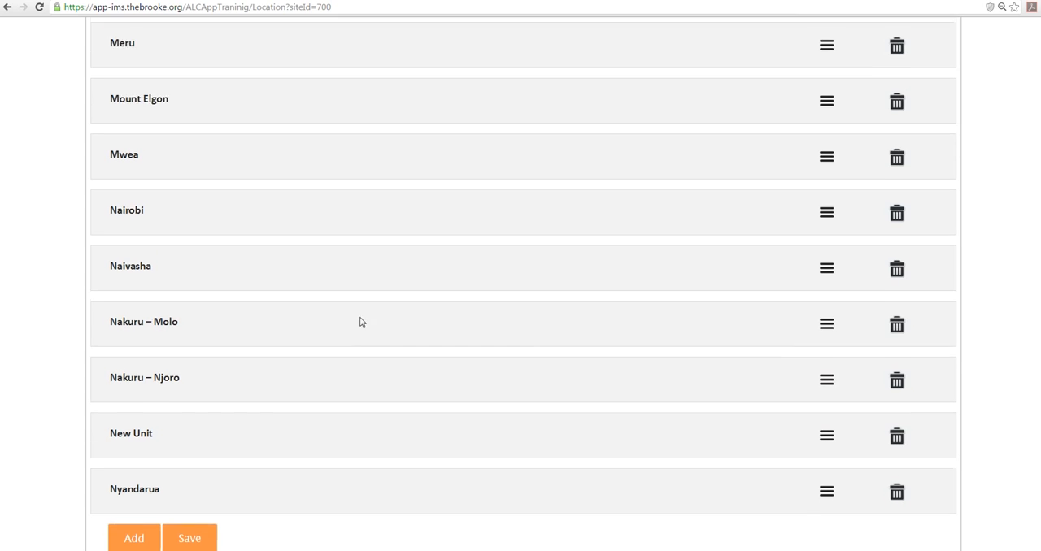
Set up a Data Extraction report for Kenya with 2017 as the only year
{"action": "scroll", "coordinate": [186, 181], "scroll_direction": "up", "scroll_amount": 3}
{"action": "scroll", "coordinate": [187, 177], "scroll_direction": "up", "scroll_amount": 1}
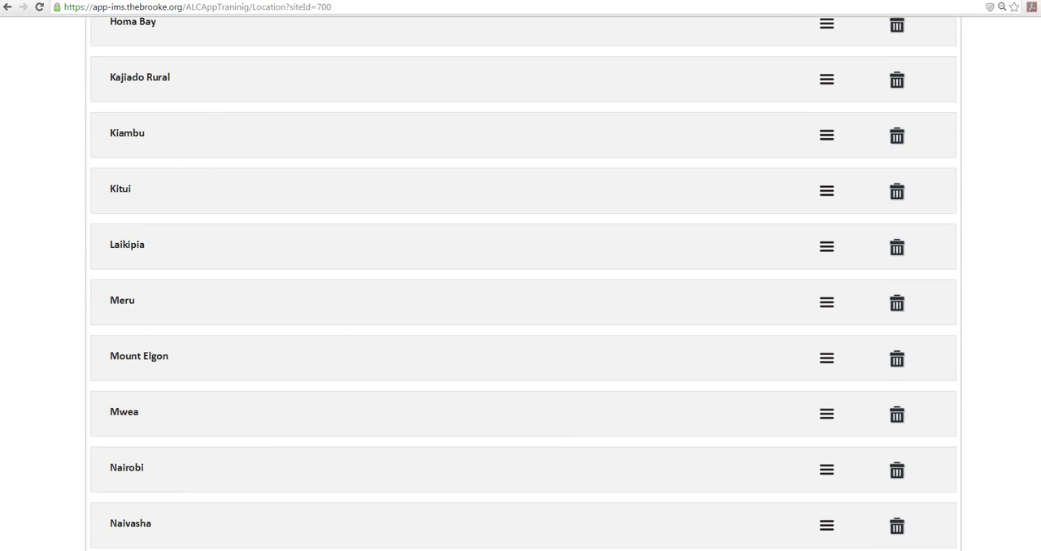
{"action": "scroll", "coordinate": [754, 170], "scroll_direction": "up", "scroll_amount": 5}
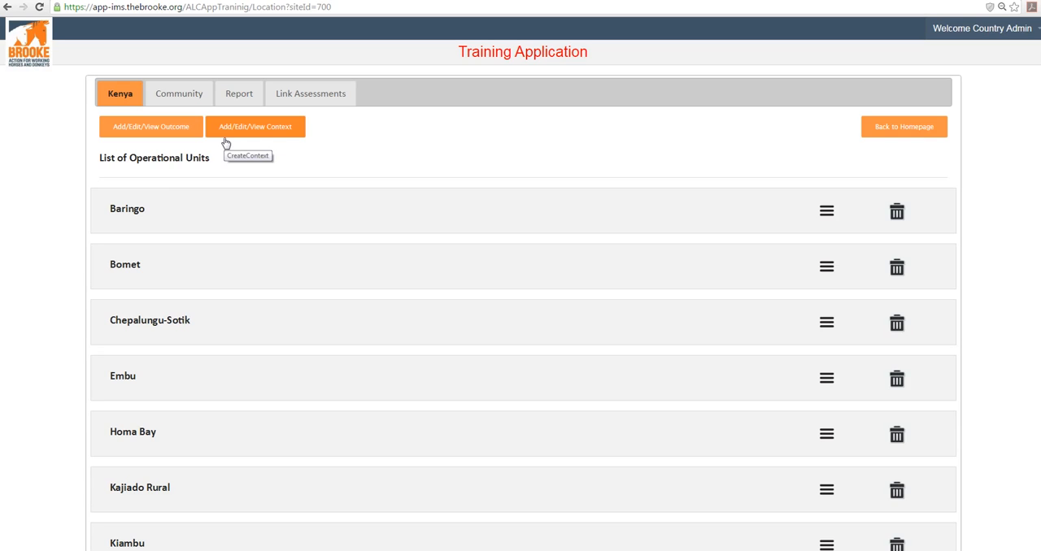
{"action": "left_click", "coordinate": [231, 100]}
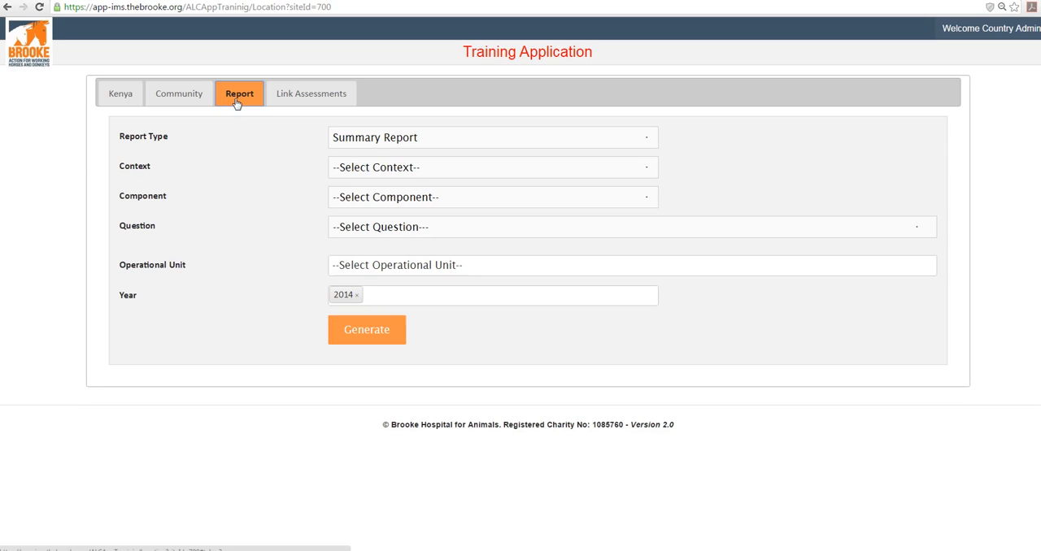
{"action": "left_click", "coordinate": [385, 140]}
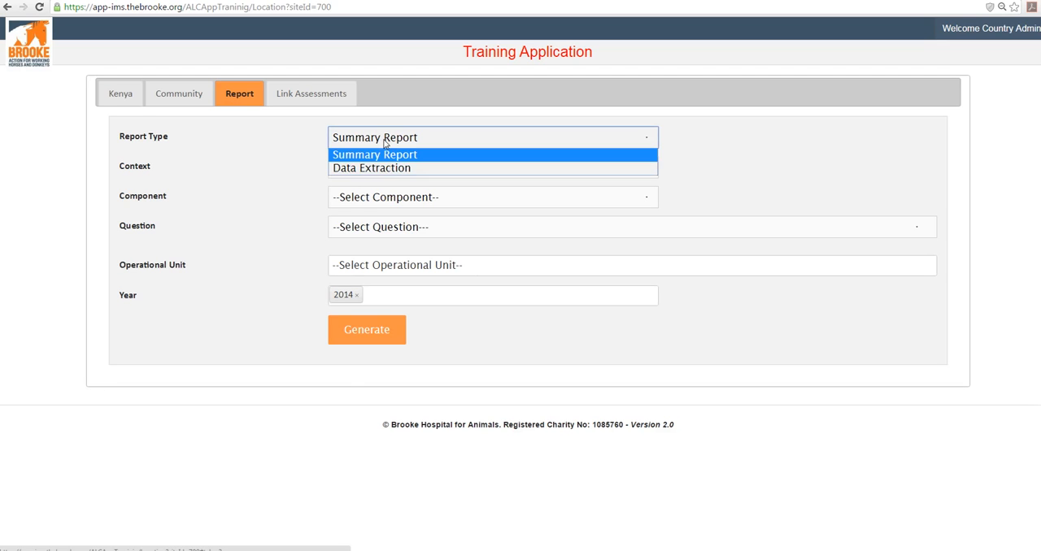
{"action": "left_click", "coordinate": [395, 168]}
{"action": "left_click", "coordinate": [358, 168]}
{"action": "left_click", "coordinate": [390, 167]}
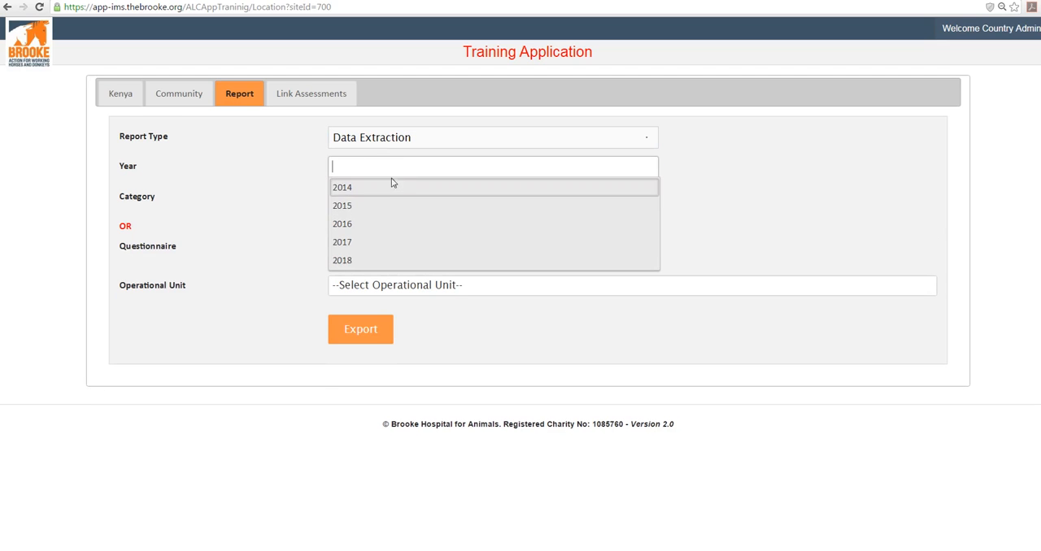
{"action": "left_click", "coordinate": [386, 240]}
{"action": "left_click", "coordinate": [295, 201]}
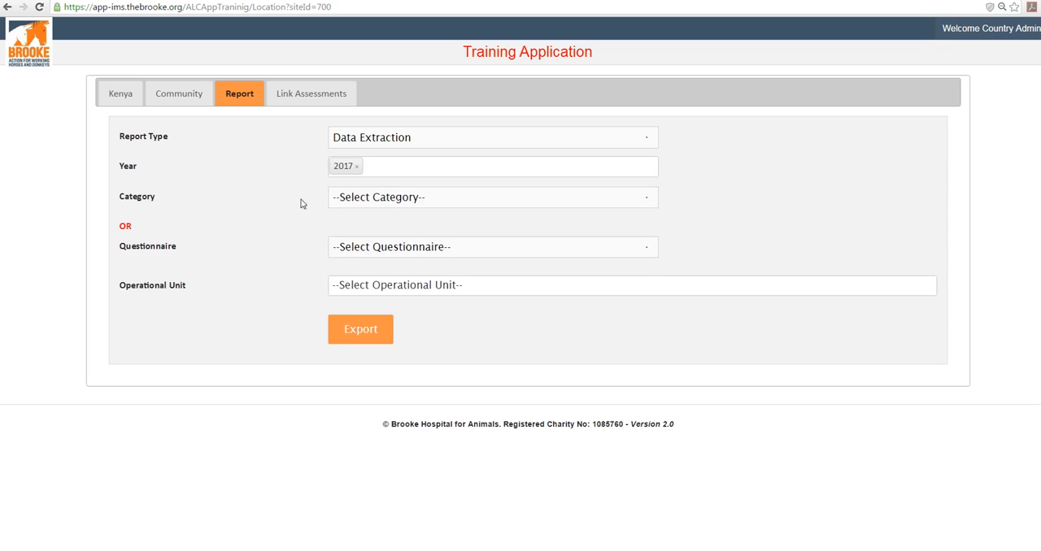
Choose the Owners and Communities category and All Operational Units for the data extraction, and export the report
{"action": "left_click", "coordinate": [391, 208]}
{"action": "left_click", "coordinate": [390, 242]}
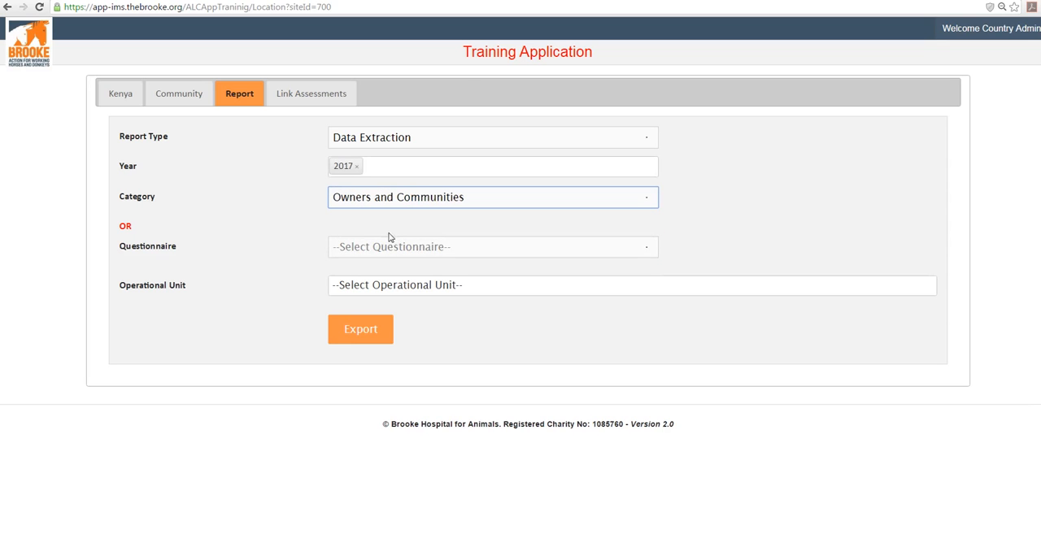
{"action": "left_click", "coordinate": [375, 287]}
{"action": "left_click", "coordinate": [379, 307]}
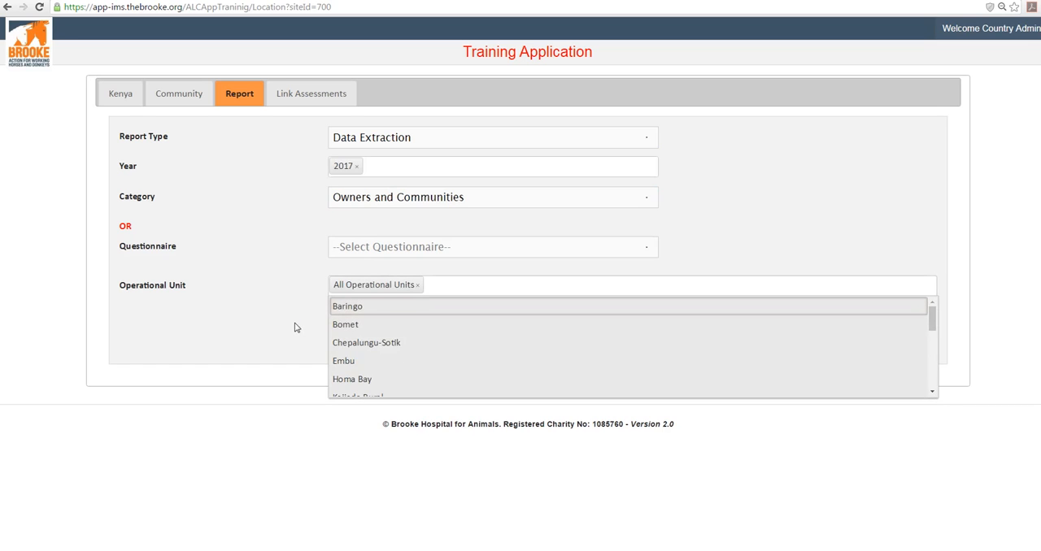
{"action": "left_click", "coordinate": [319, 327]}
{"action": "left_click", "coordinate": [379, 330]}
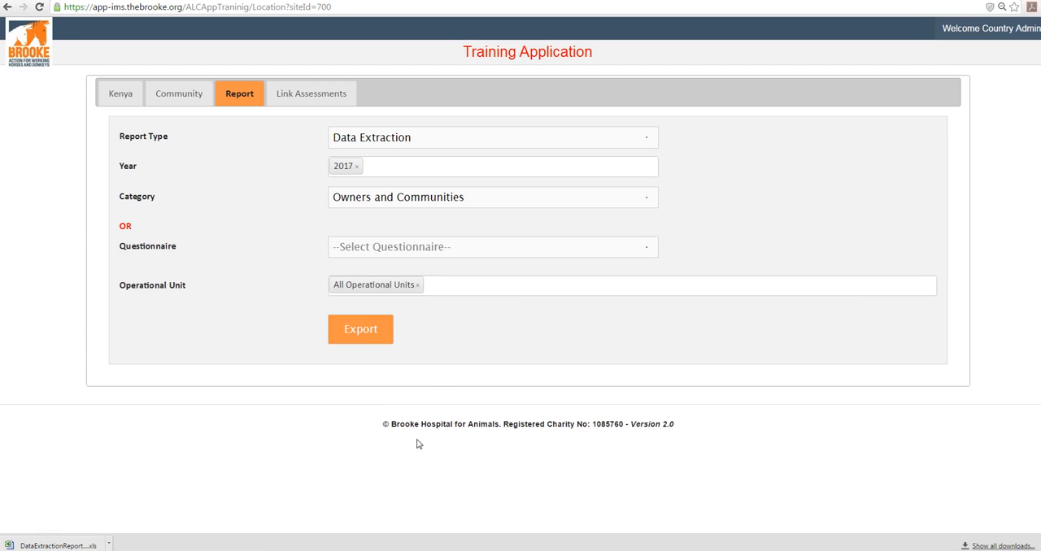
Create and save an assessment link in the Urban Areas context from the source assessment SEBWAT to OBM - Urban Areas
{"action": "left_click", "coordinate": [323, 105]}
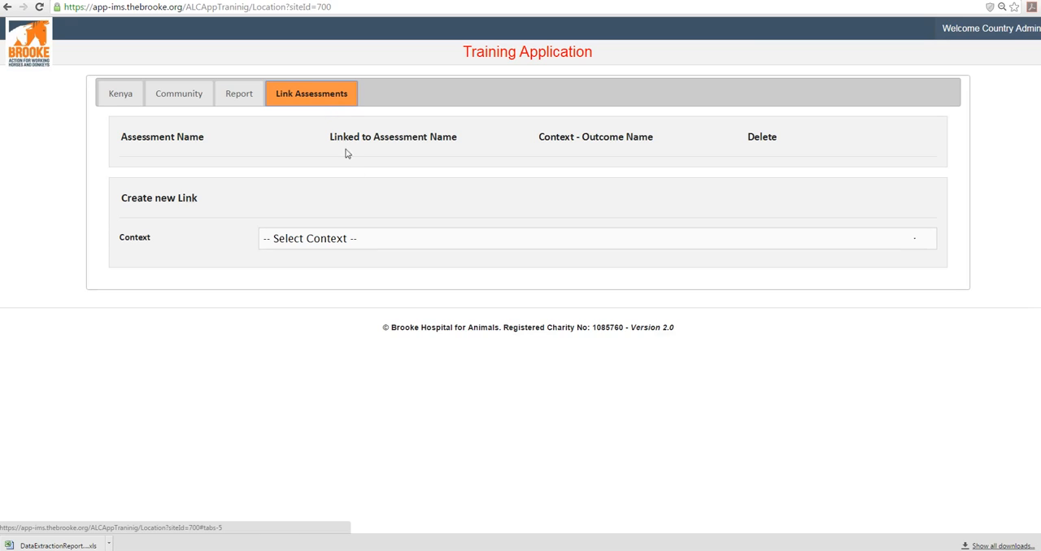
{"action": "left_click", "coordinate": [366, 237]}
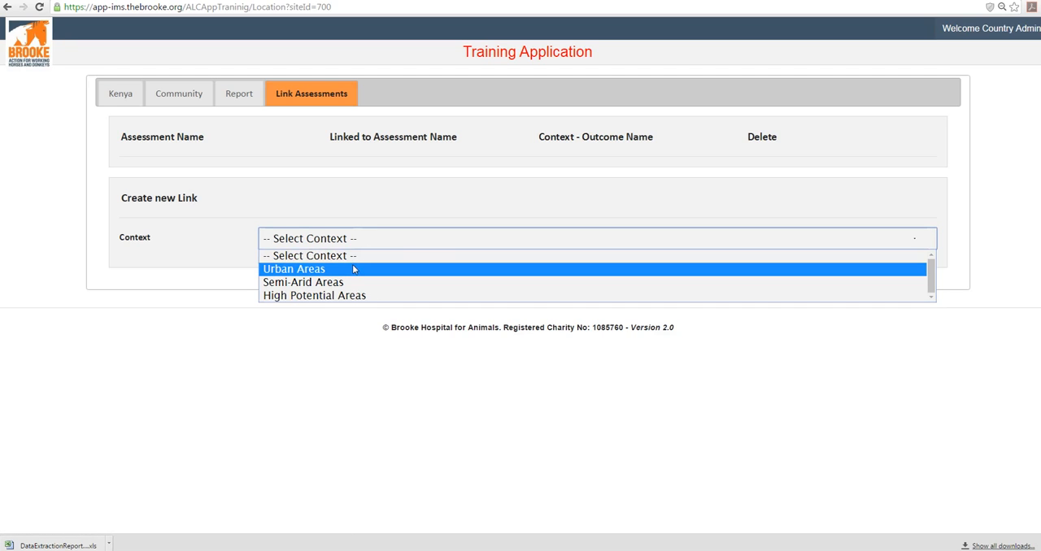
{"action": "left_click", "coordinate": [354, 270]}
{"action": "left_click", "coordinate": [354, 280]}
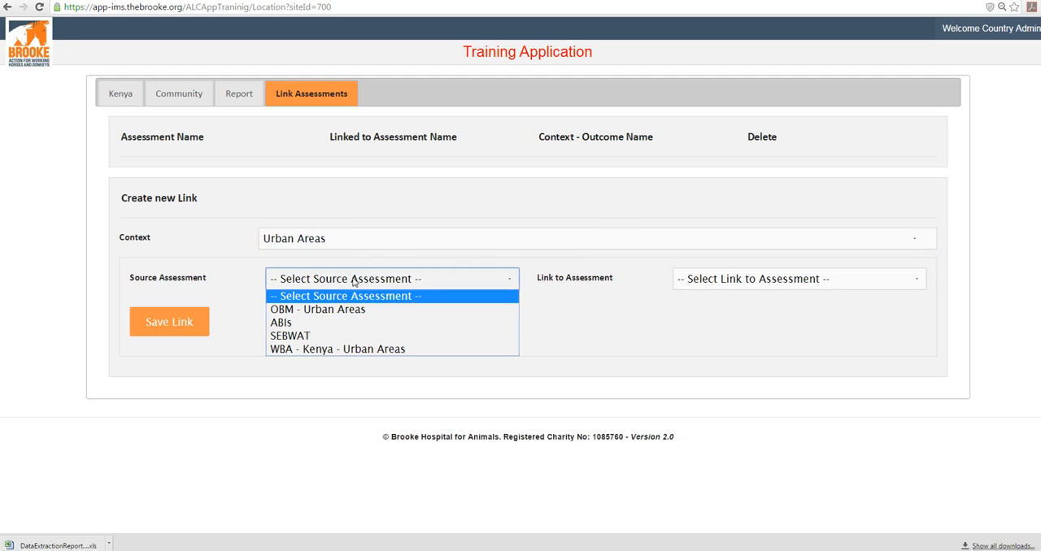
{"action": "left_click", "coordinate": [352, 337]}
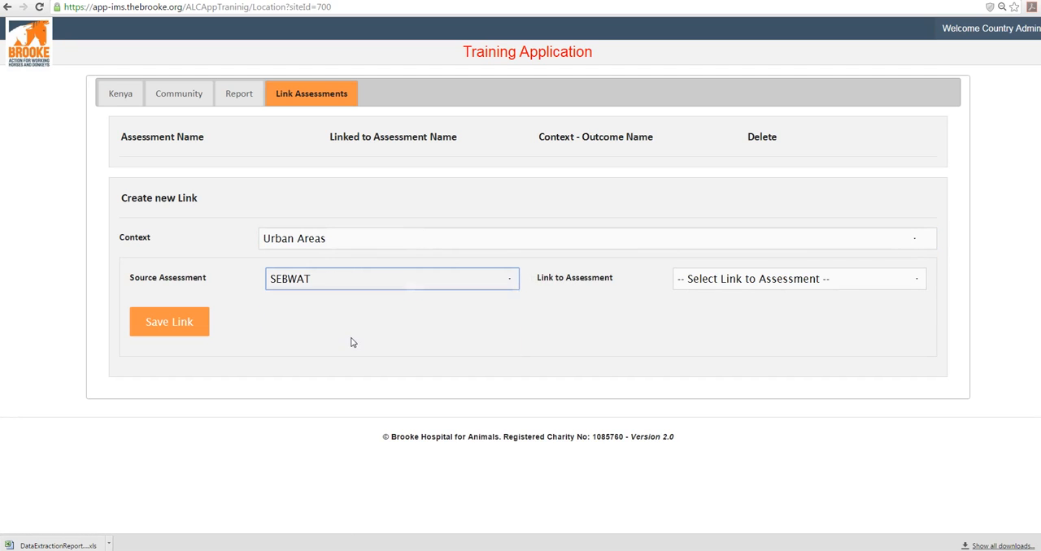
{"action": "left_click", "coordinate": [724, 283]}
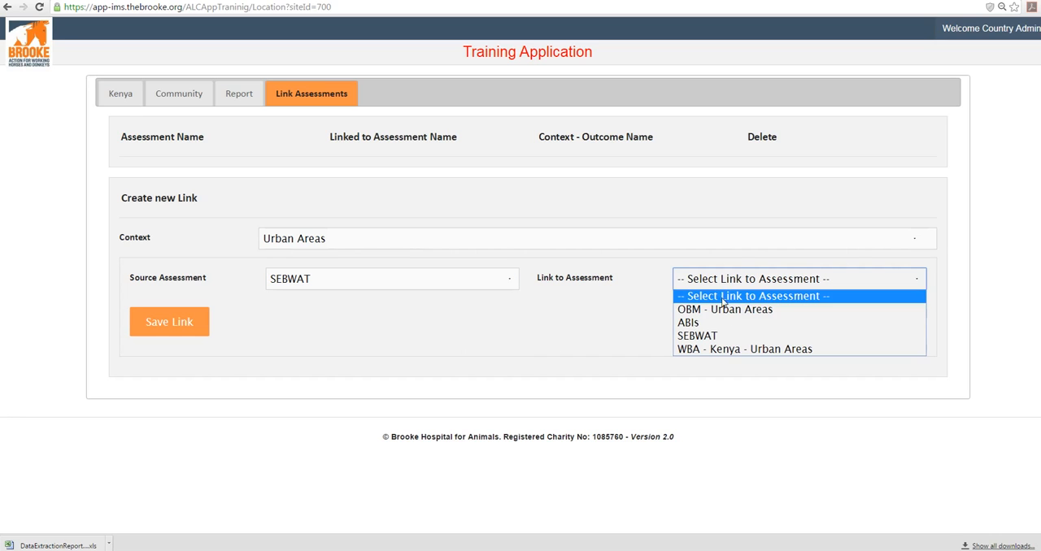
{"action": "left_click", "coordinate": [722, 310]}
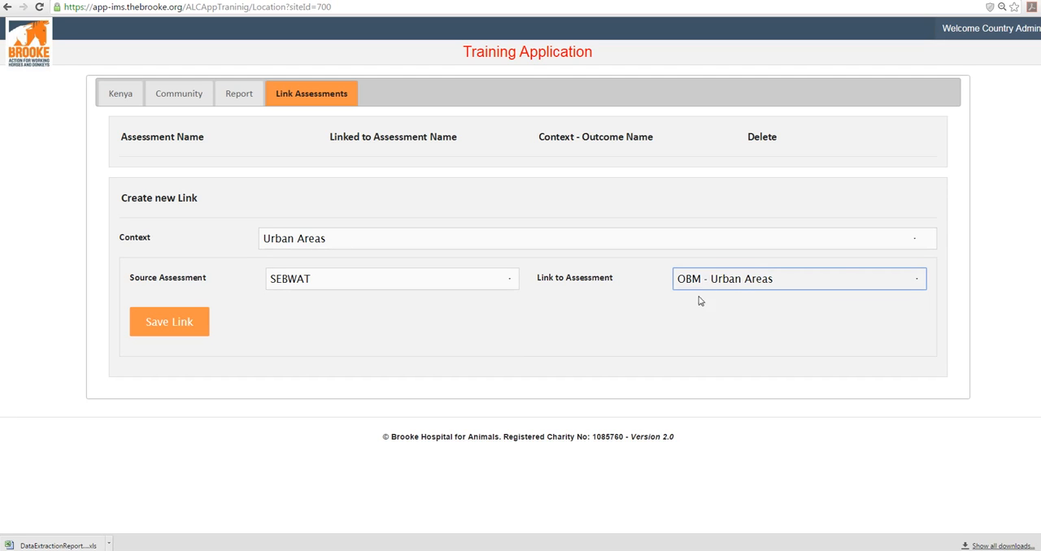
{"action": "left_click", "coordinate": [179, 323]}
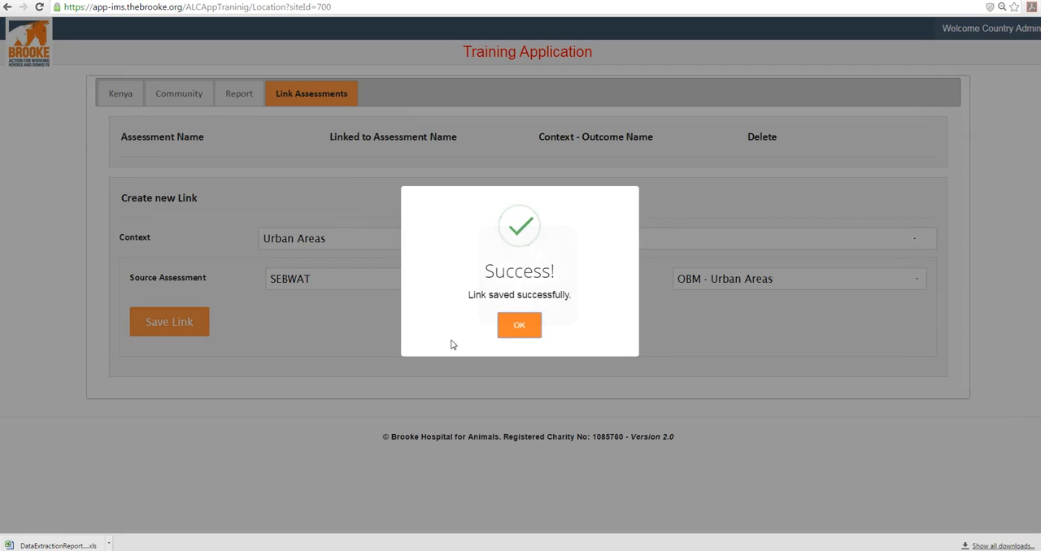
{"action": "left_click", "coordinate": [523, 332]}
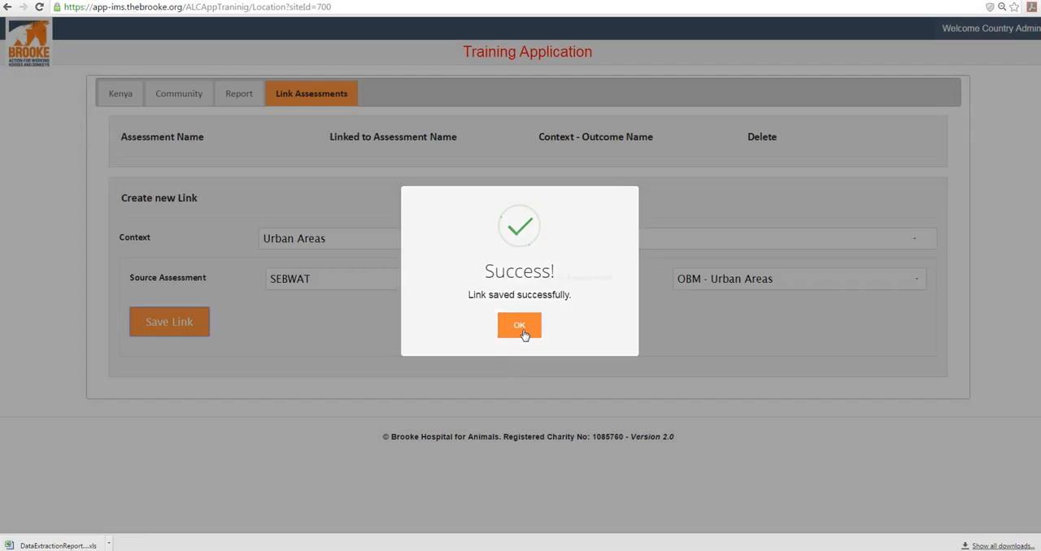